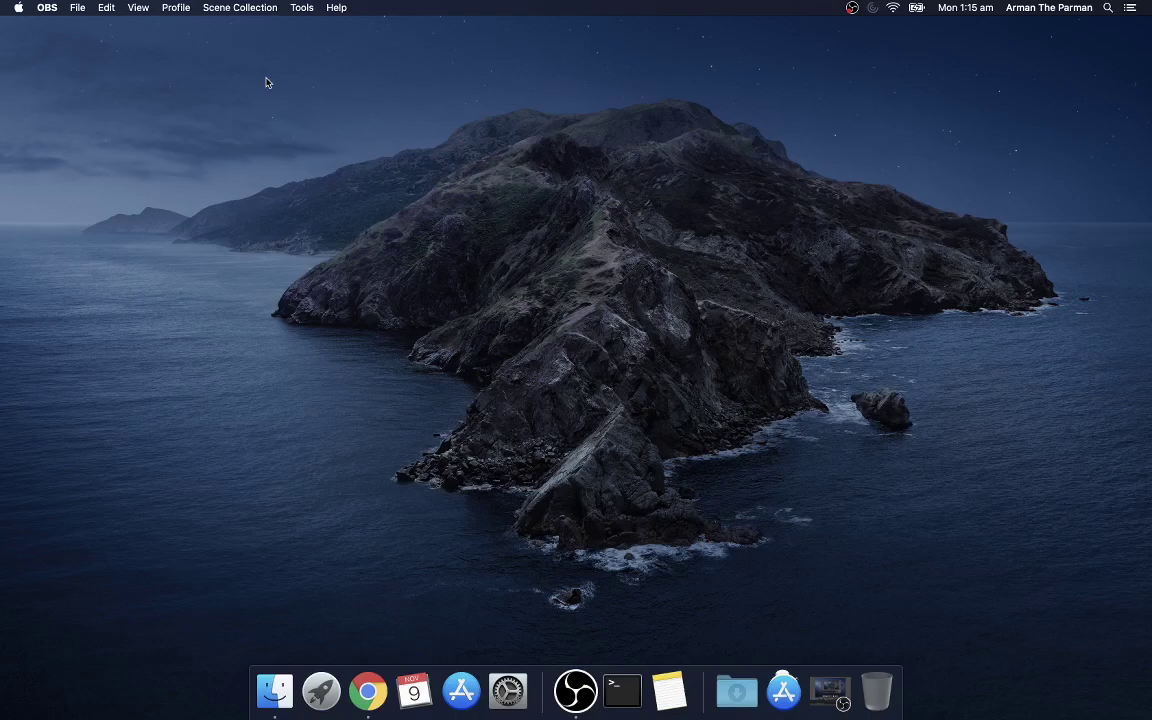
Step: Open the electrum.org website in Google Chrome
click(360, 690)
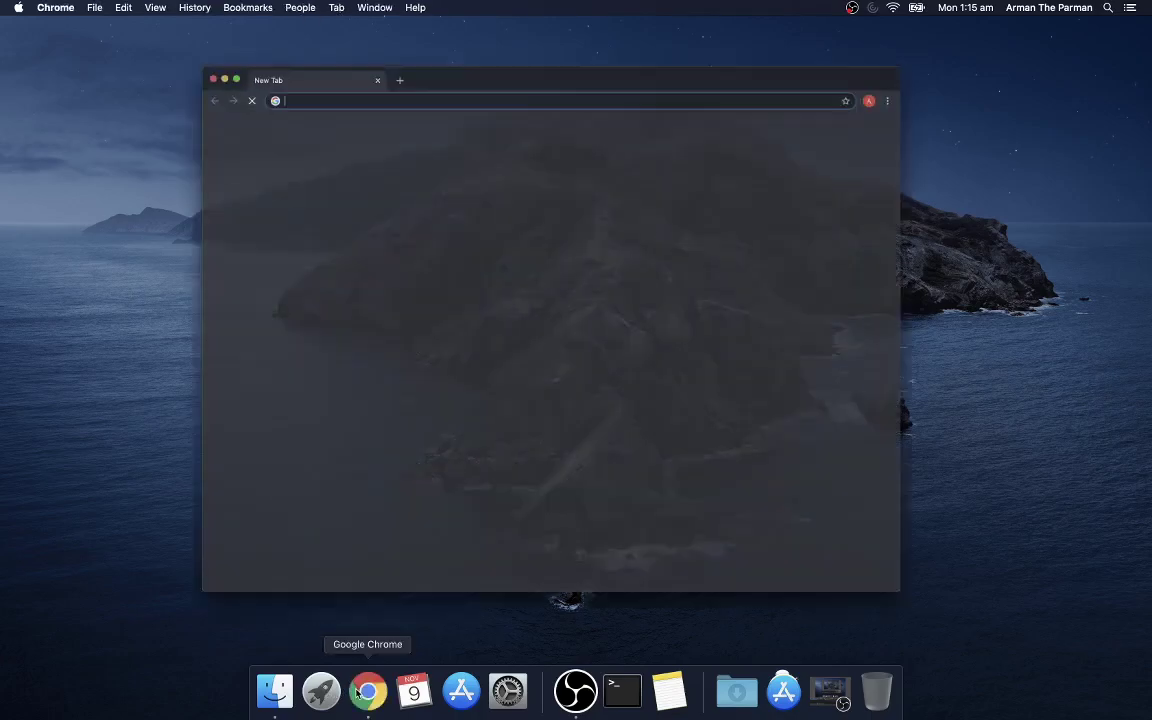
text(elect)
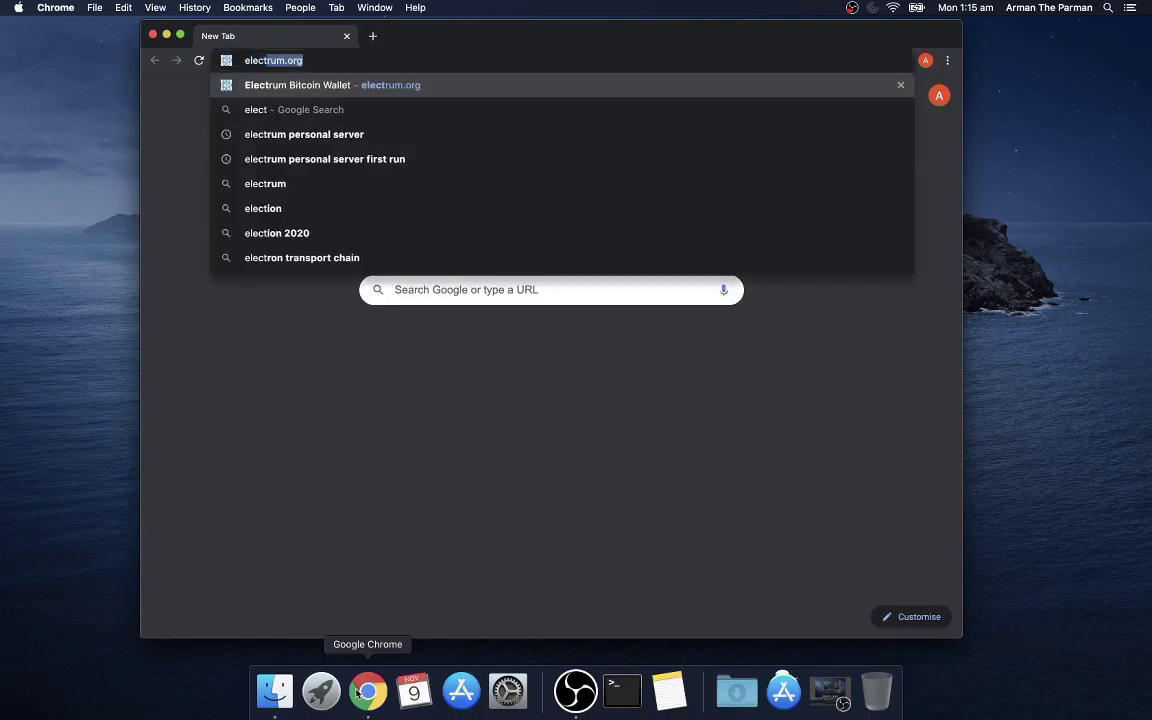
text(rum.org)
key(Return)
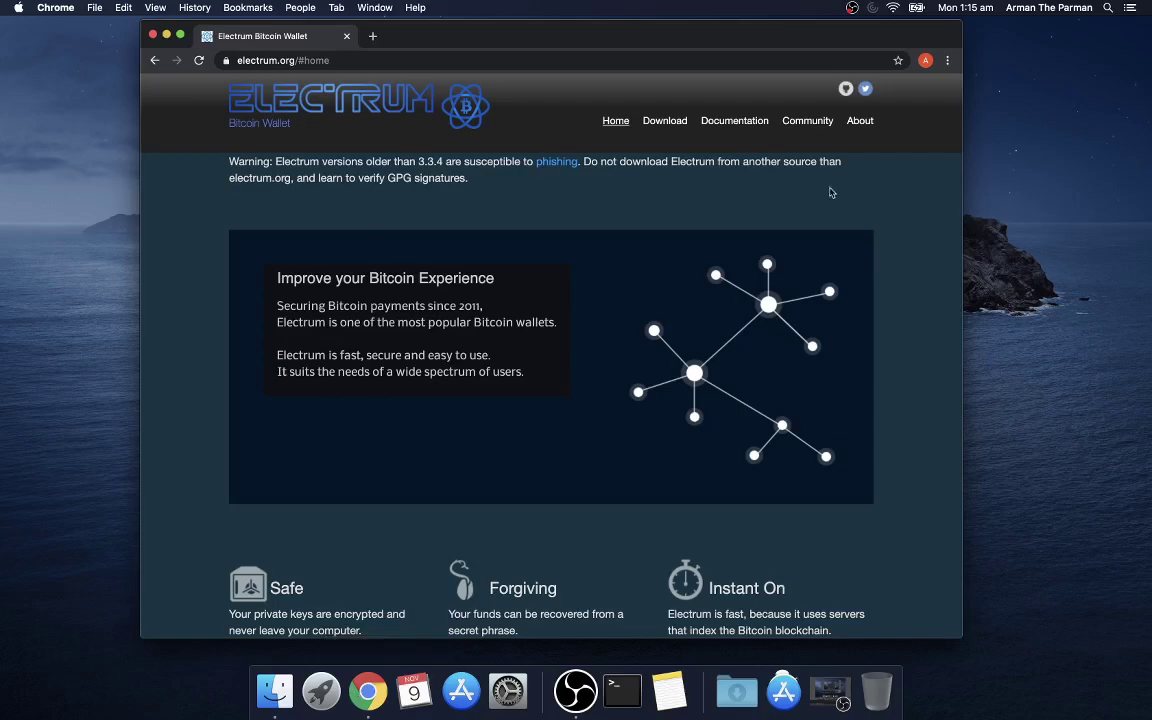
Step: Download the Electrum 4.0.4 OS X executable and open its signature file
click(657, 121)
scroll(391, 406, down, 3)
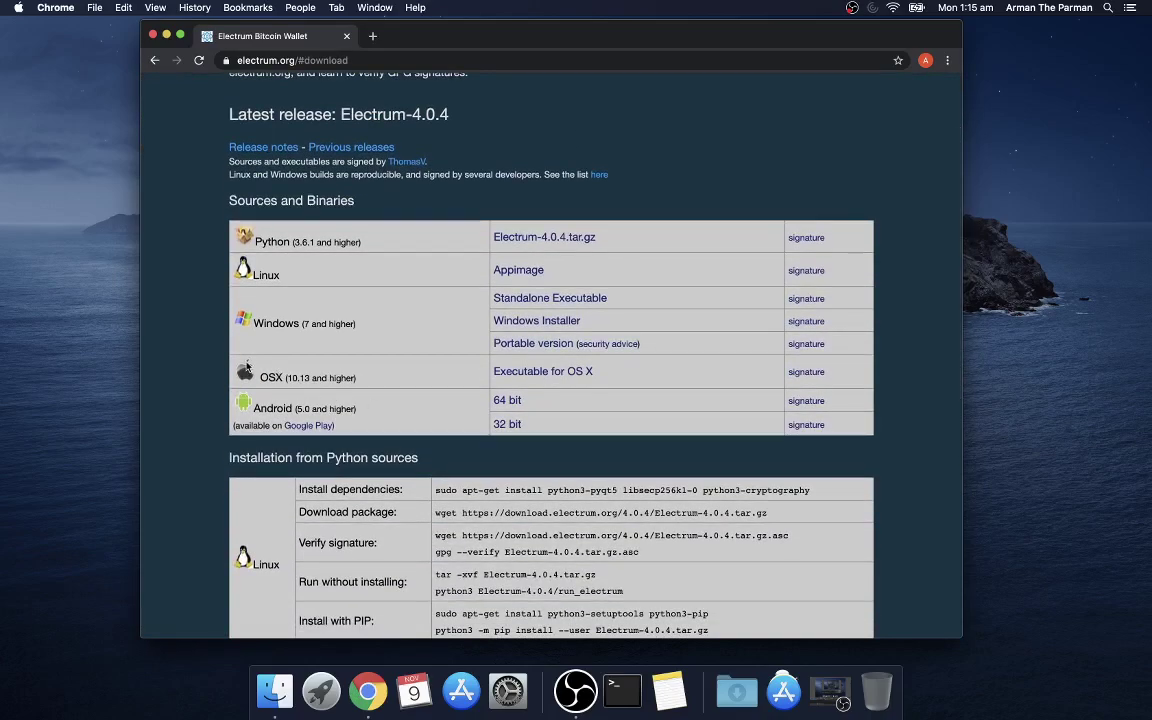
click(551, 377)
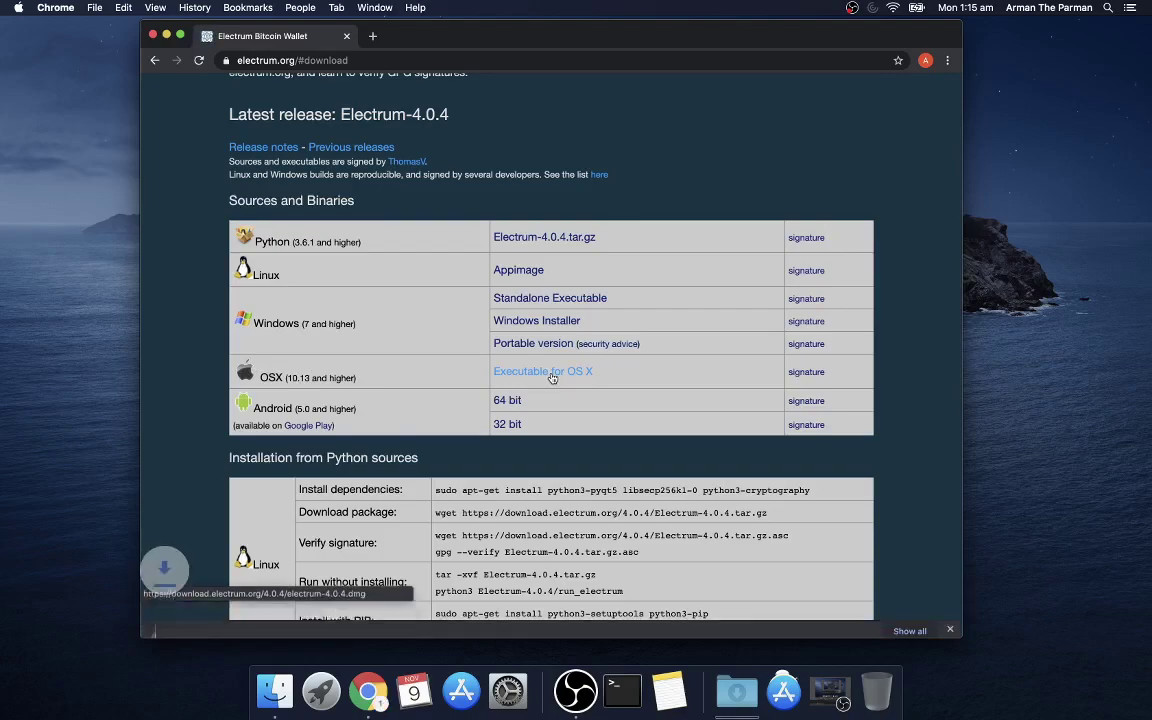
click(818, 376)
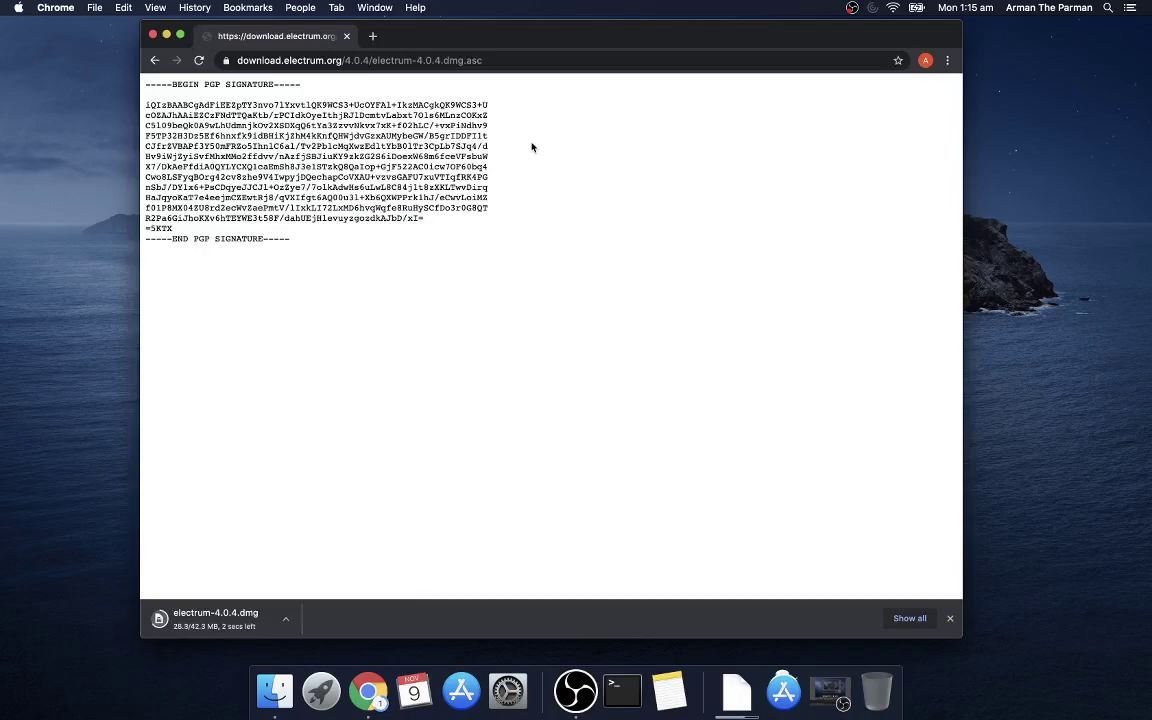
Step: Save the OS X signature file electrum-4.0.4.dmg.asc into Downloads
right_click(532, 147)
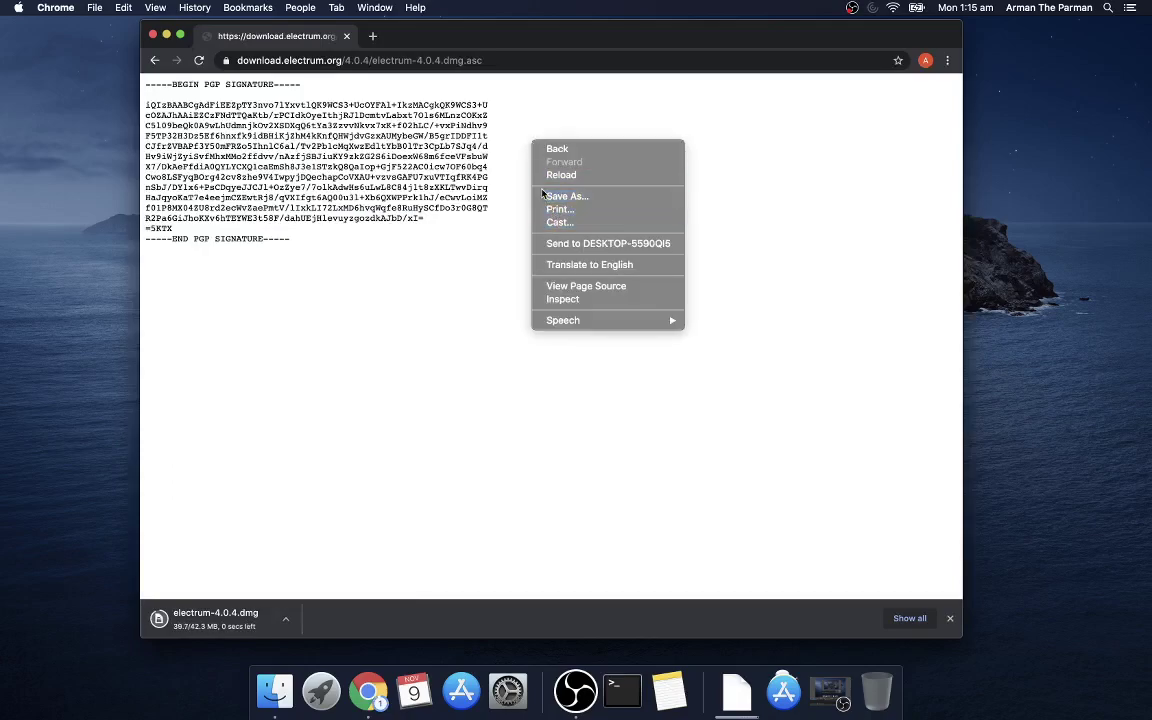
scroll(542, 194, left, 5)
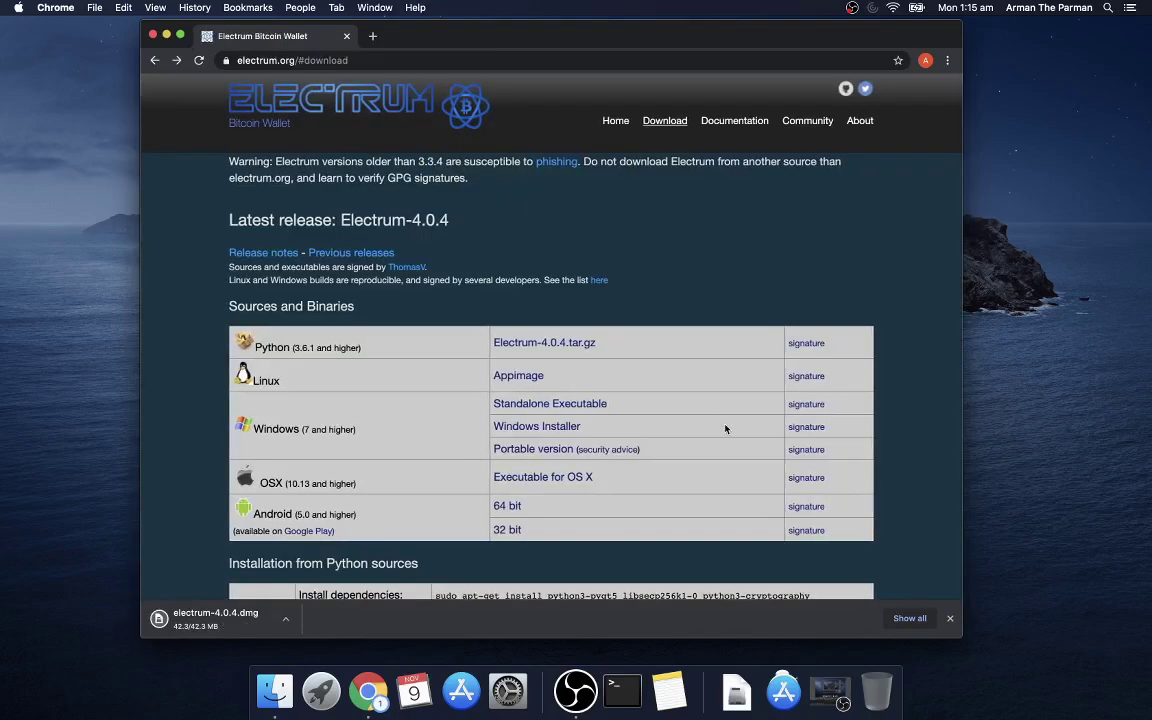
right_click(801, 478)
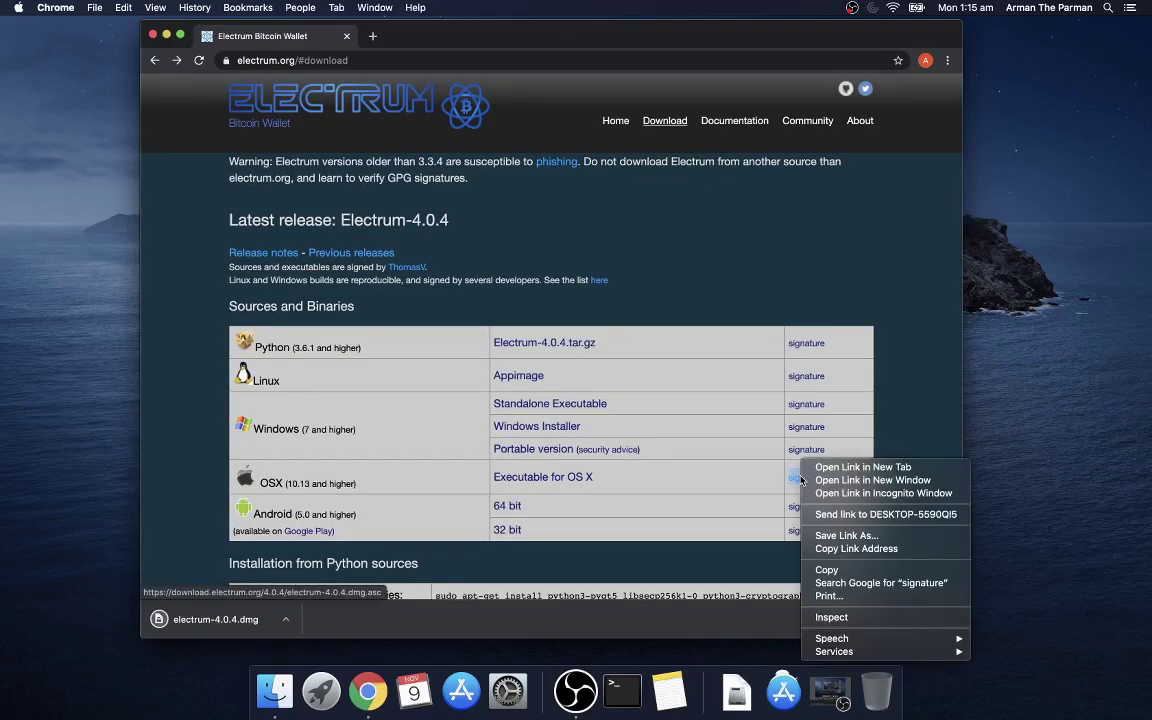
click(826, 537)
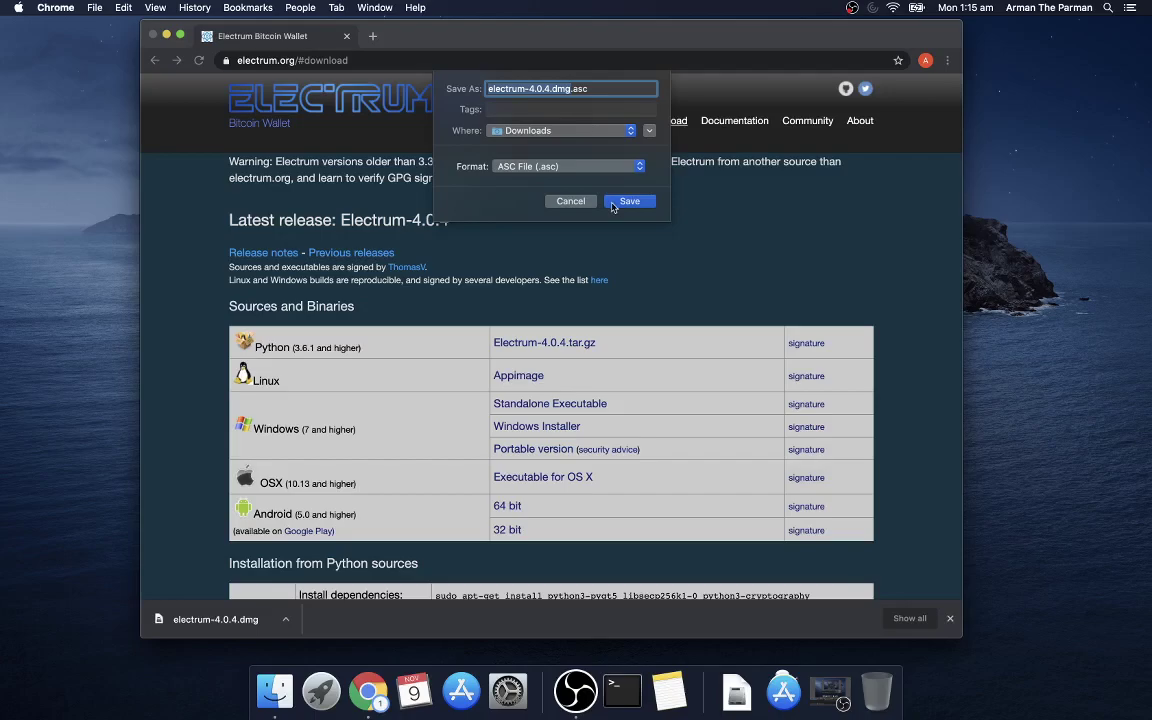
click(629, 201)
Step: Save the developer's public key file into Downloads
scroll(455, 321, down, 1)
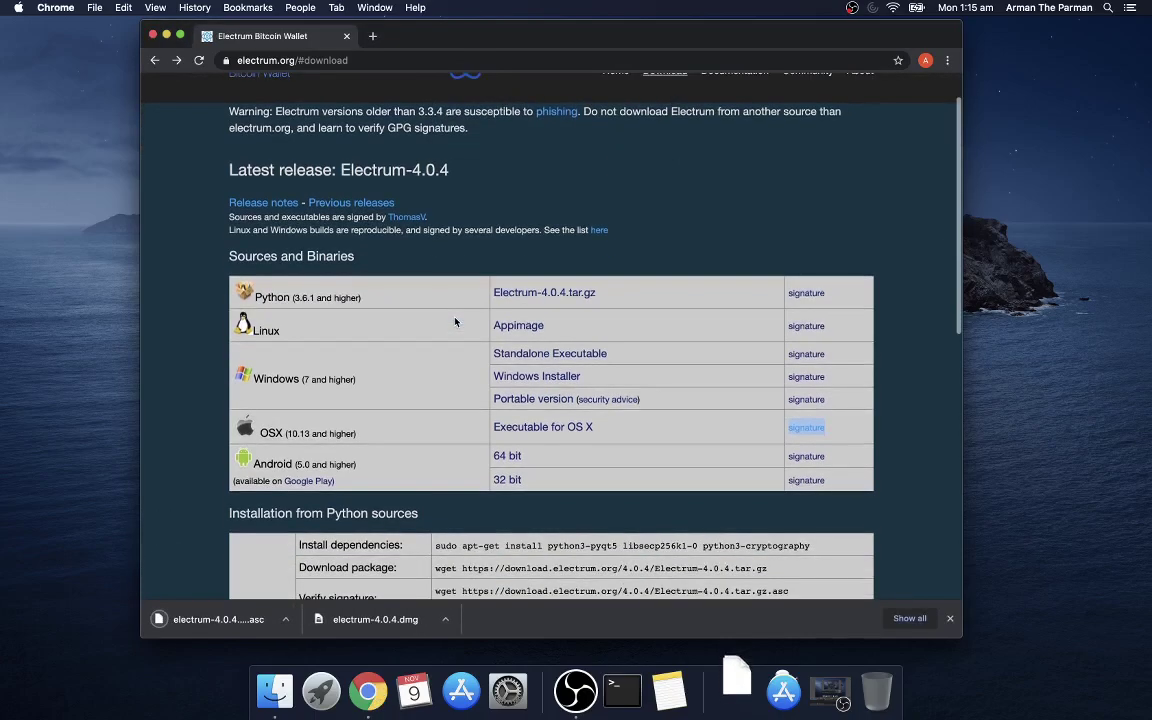
scroll(455, 321, down, 10)
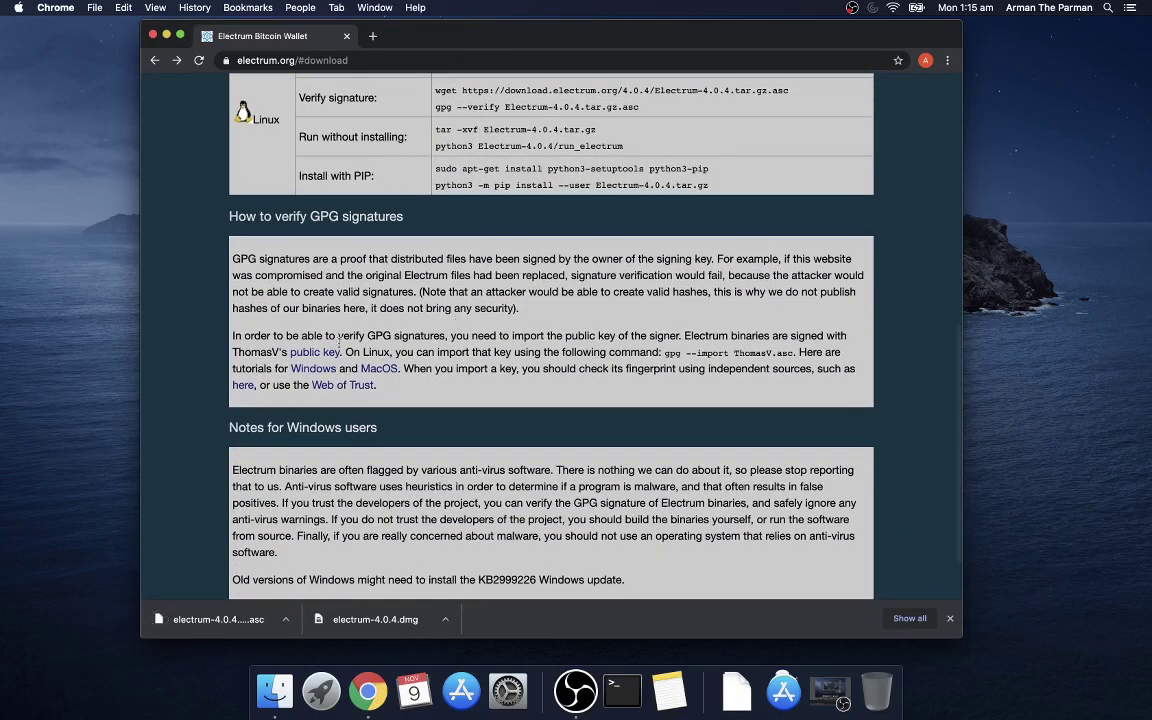
right_click(306, 355)
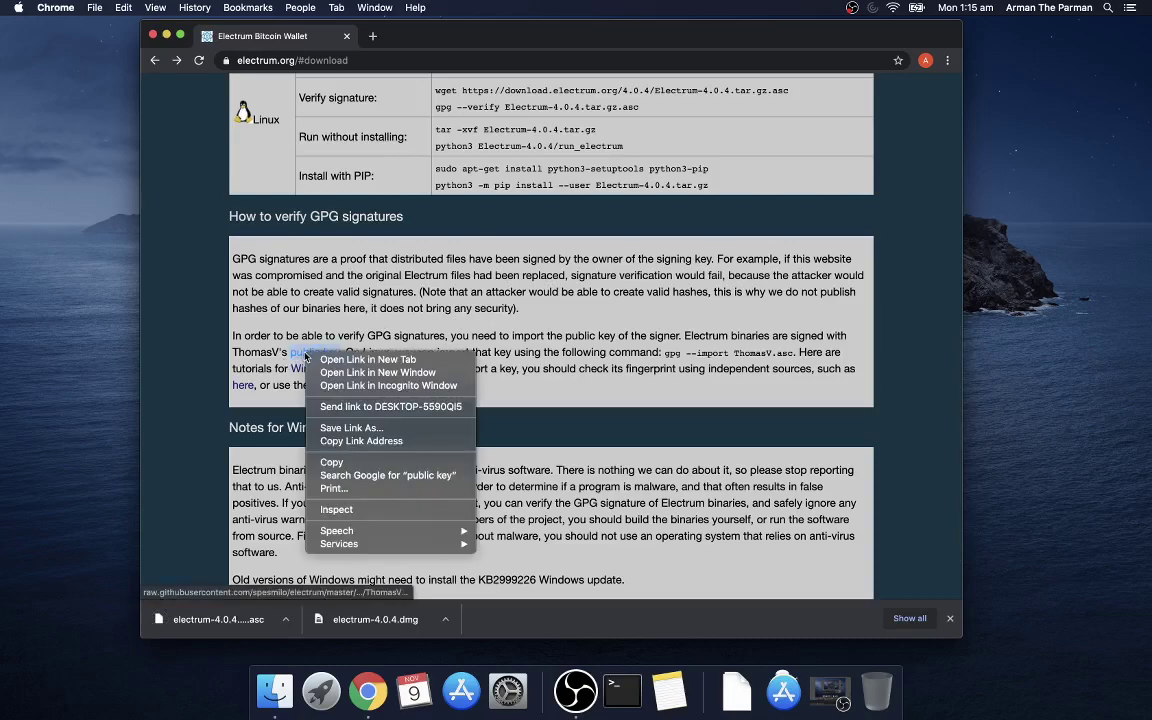
click(350, 427)
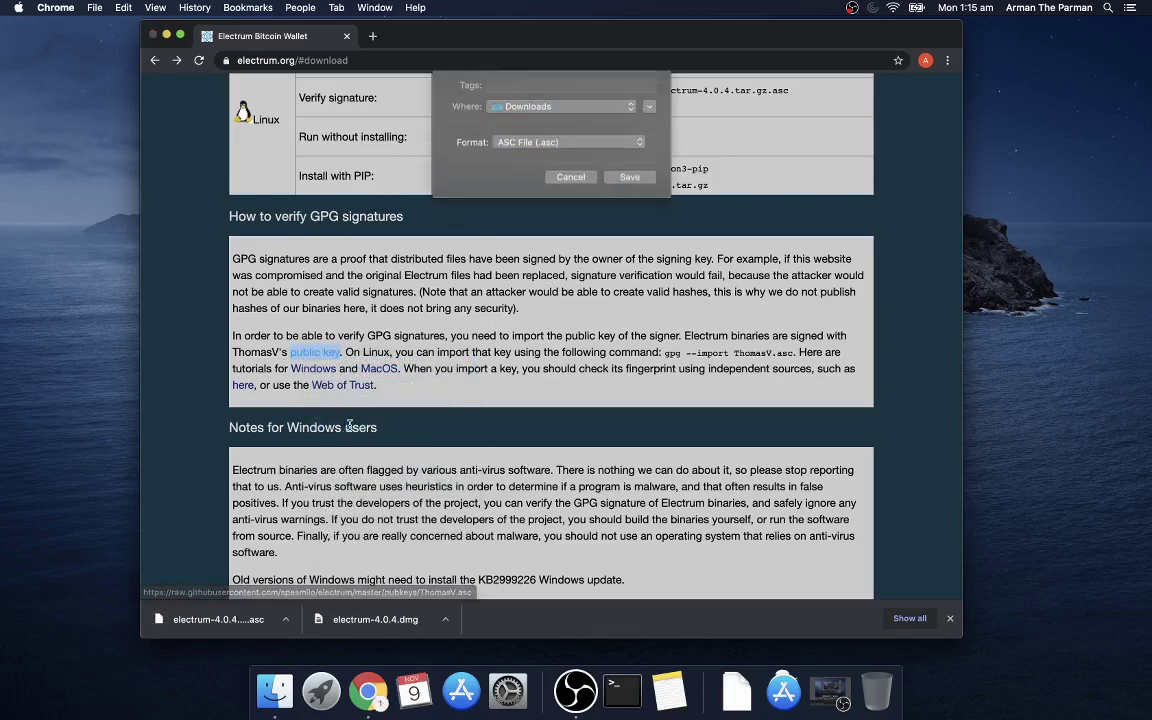
click(628, 197)
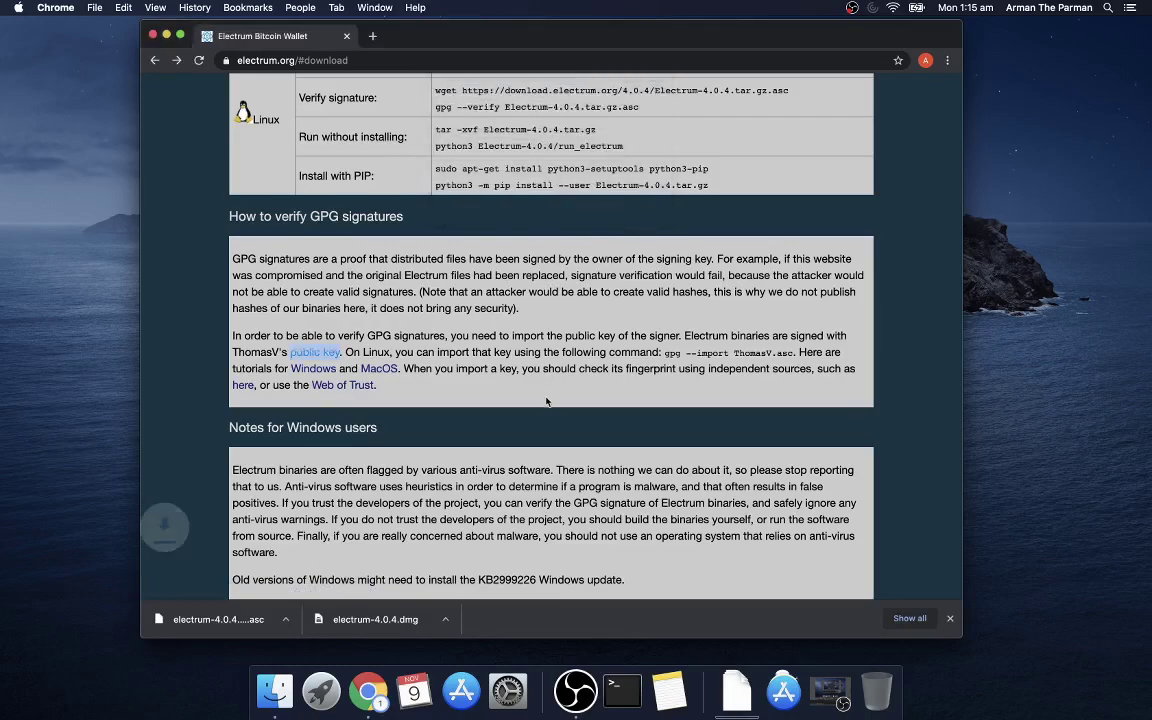
Step: Close the Chrome window and launch Terminal through Spotlight
key(cmd+w)
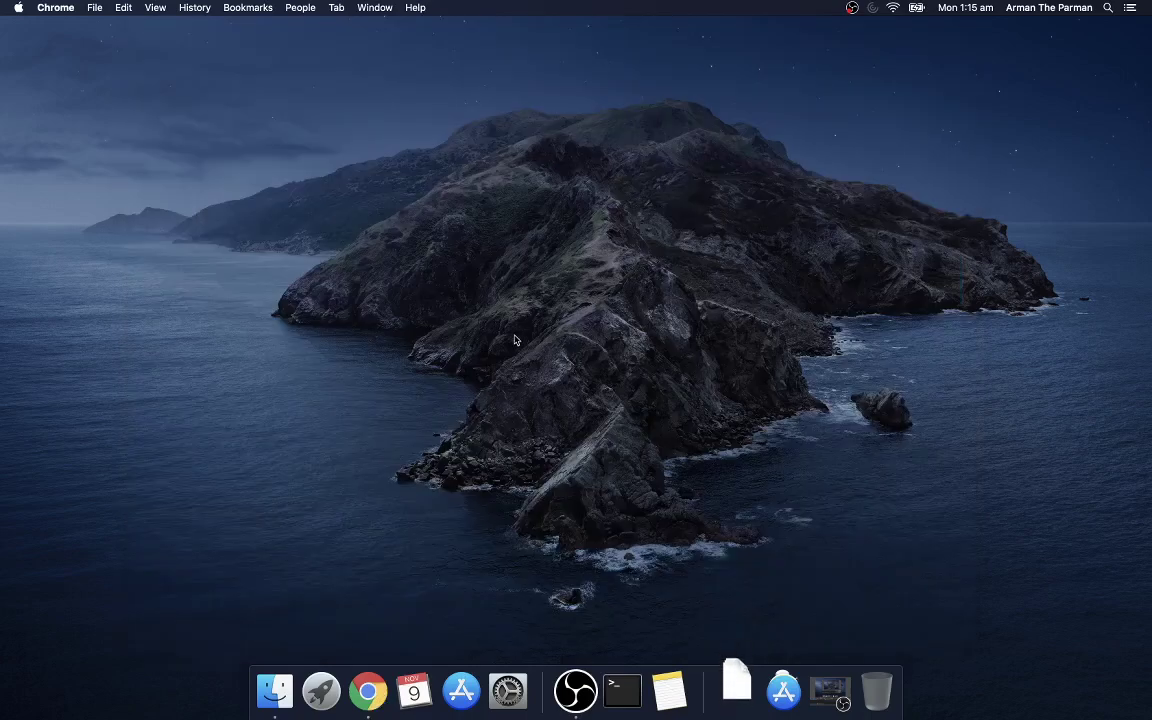
click(514, 341)
key(super+space)
text(terminal)
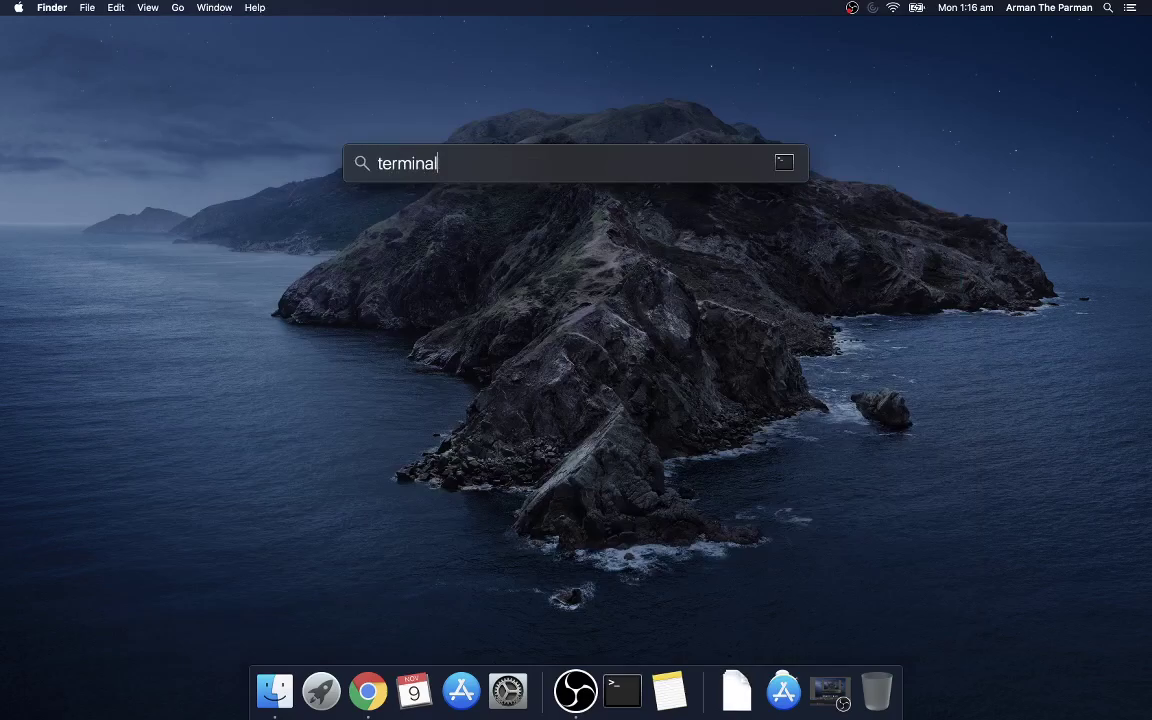
key(Return)
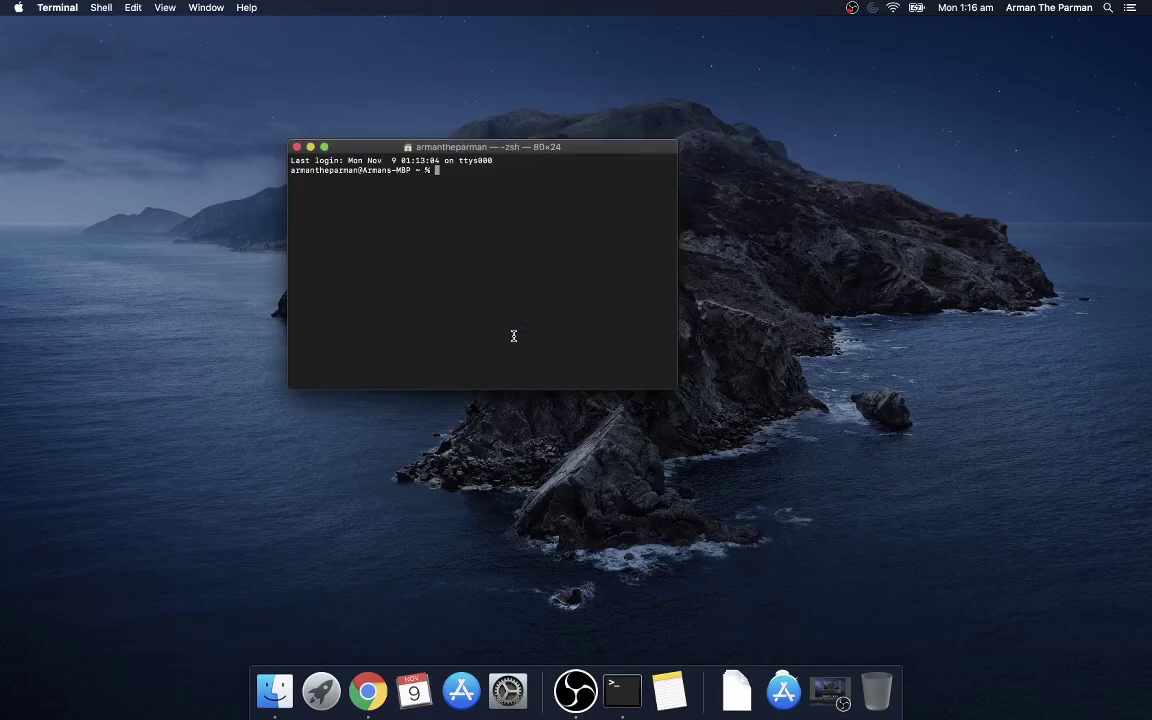
Step: Change into Downloads, clear the screen and list the downloaded files
text(cd Downloads/)
key(Return)
text(clear)
key(Return)
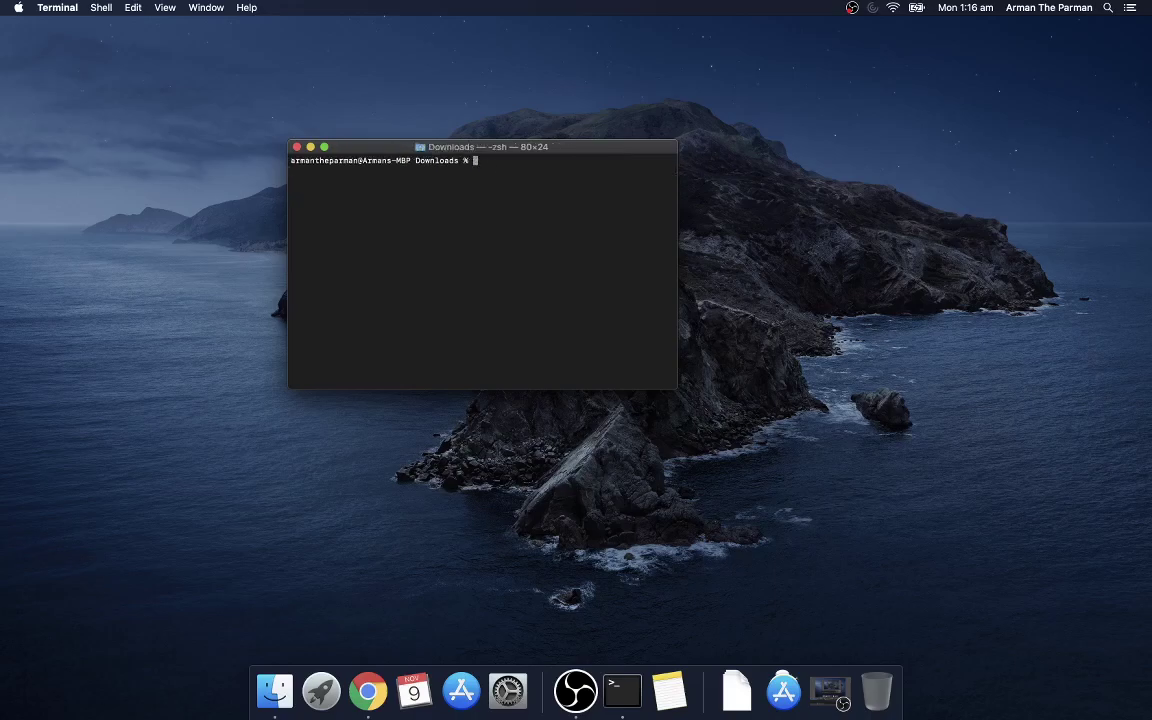
text(ls)
key(Return)
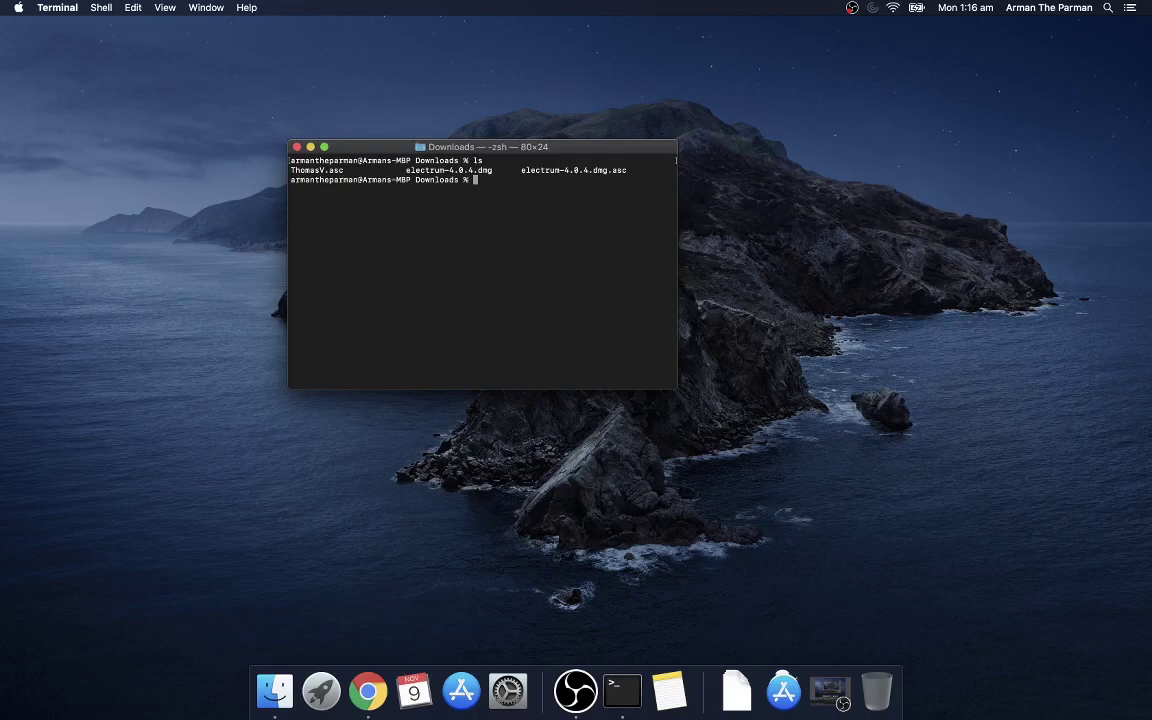
Step: Import the developer's key with 'gpg --import ThomasV.asc'
text(gpg --import Th)
key(Tab)
key(Return)
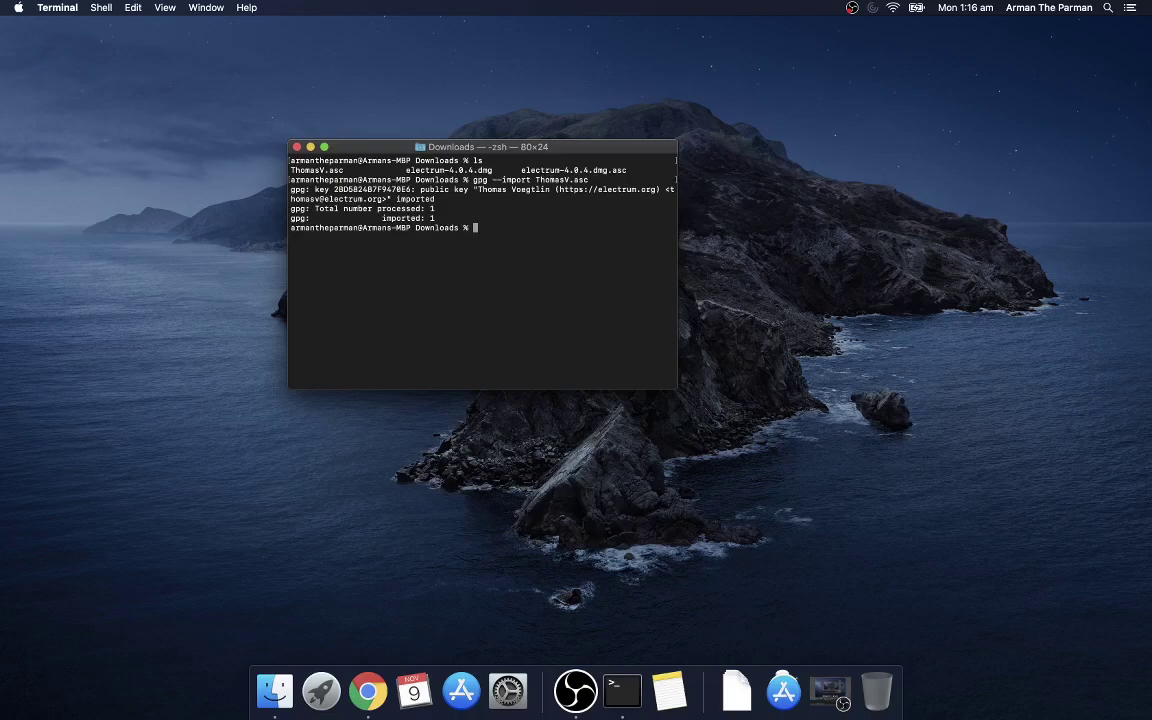
Step: Clear the Terminal and list the Downloads files again
text(clear)
key(Return)
text(ls)
key(Return)
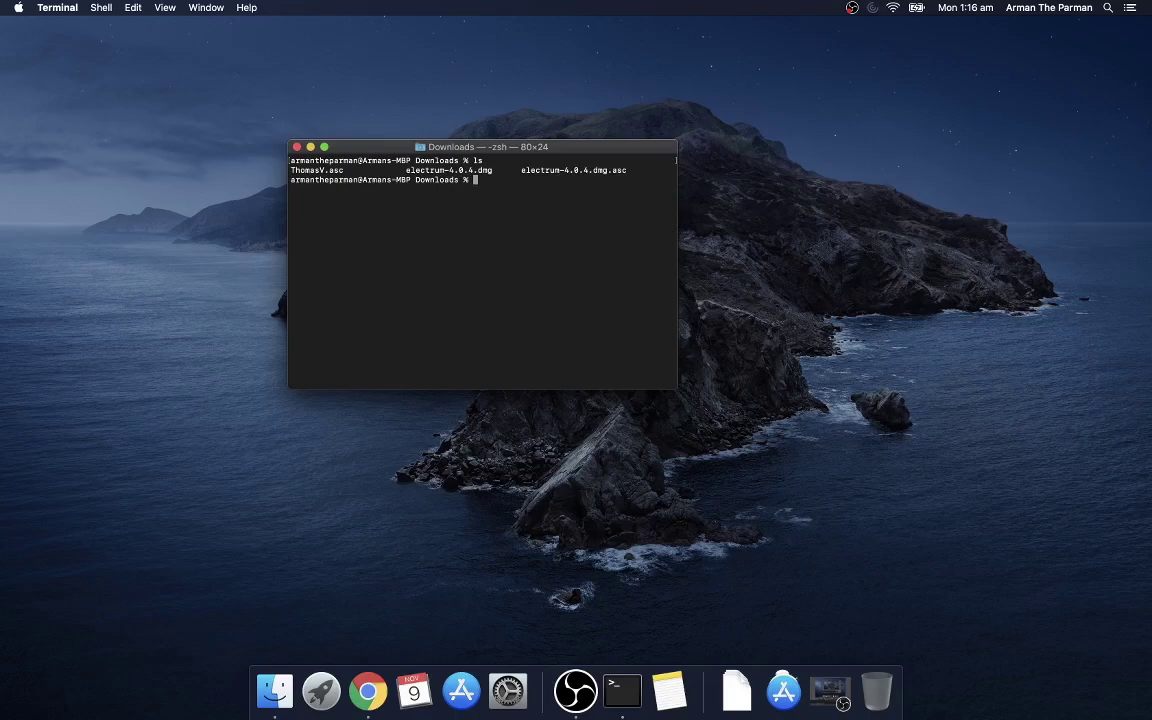
Step: Run 'gpg --verify electrum-4.0.4.dmg.asc electrum-4.0.4.dmg' to check the installer's signature
text(gpg --ve)
text(rify)
text( e)
key(Tab)
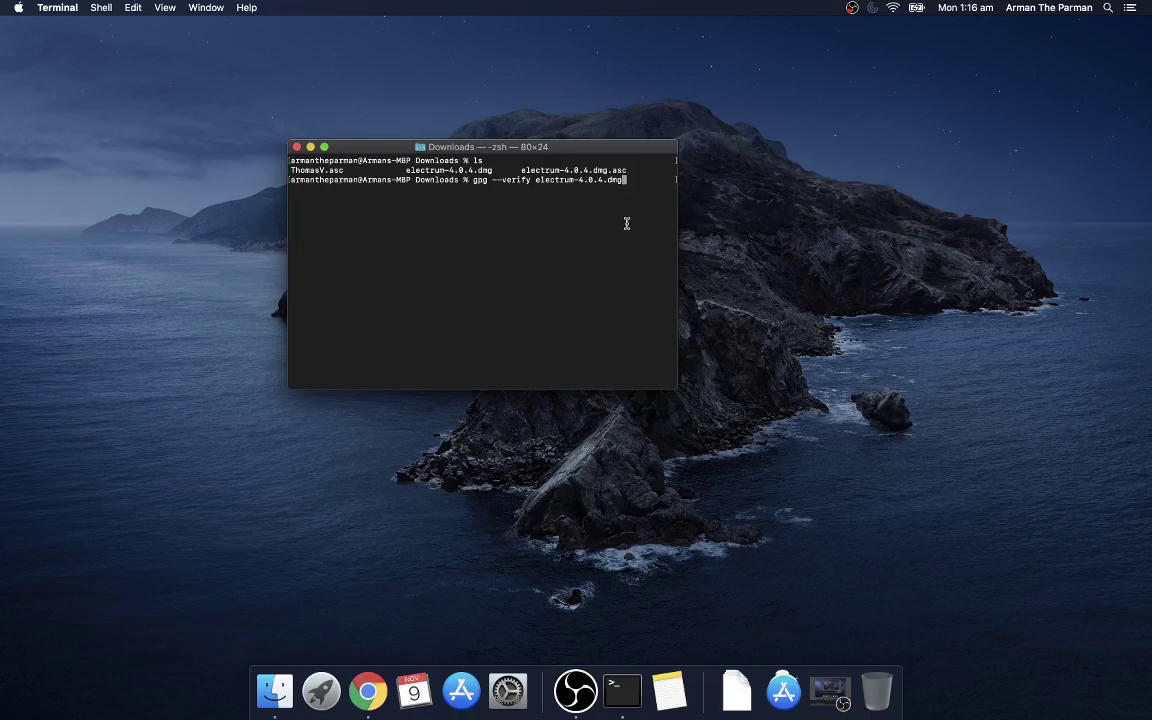
text(.asc electrum-4.0.4.dmg)
key(Return)
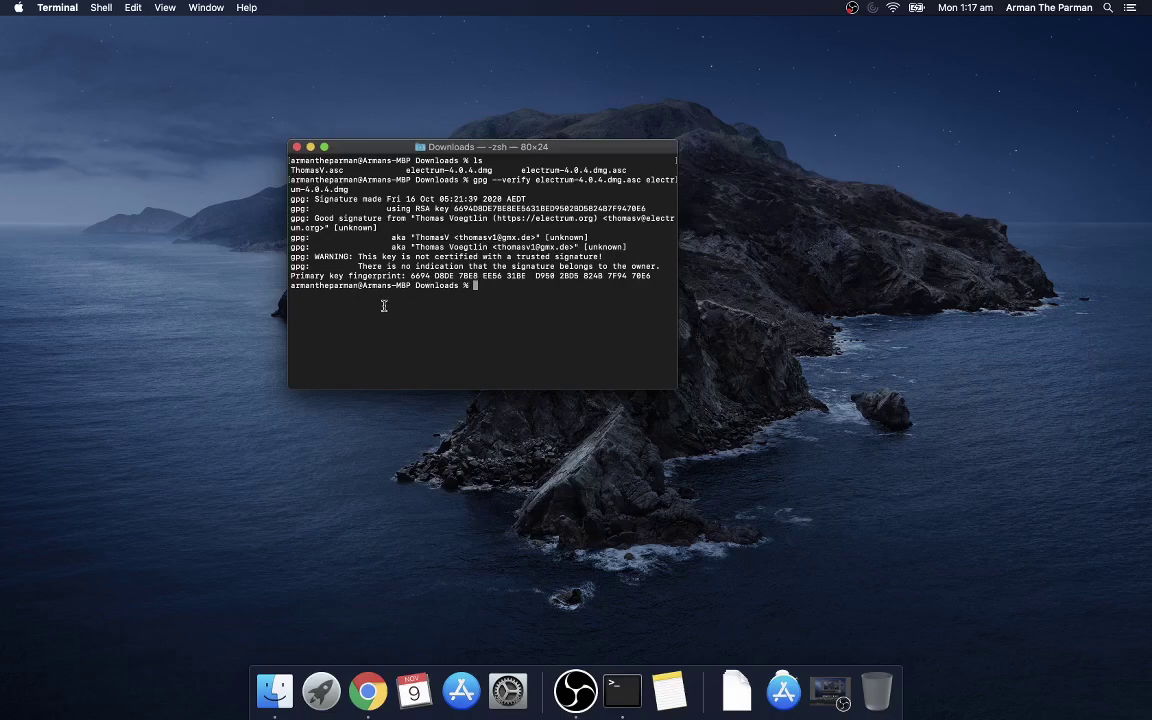
Step: Quit Terminal and open electrum-4.0.4.dmg from Downloads in Finder
key(super+q)
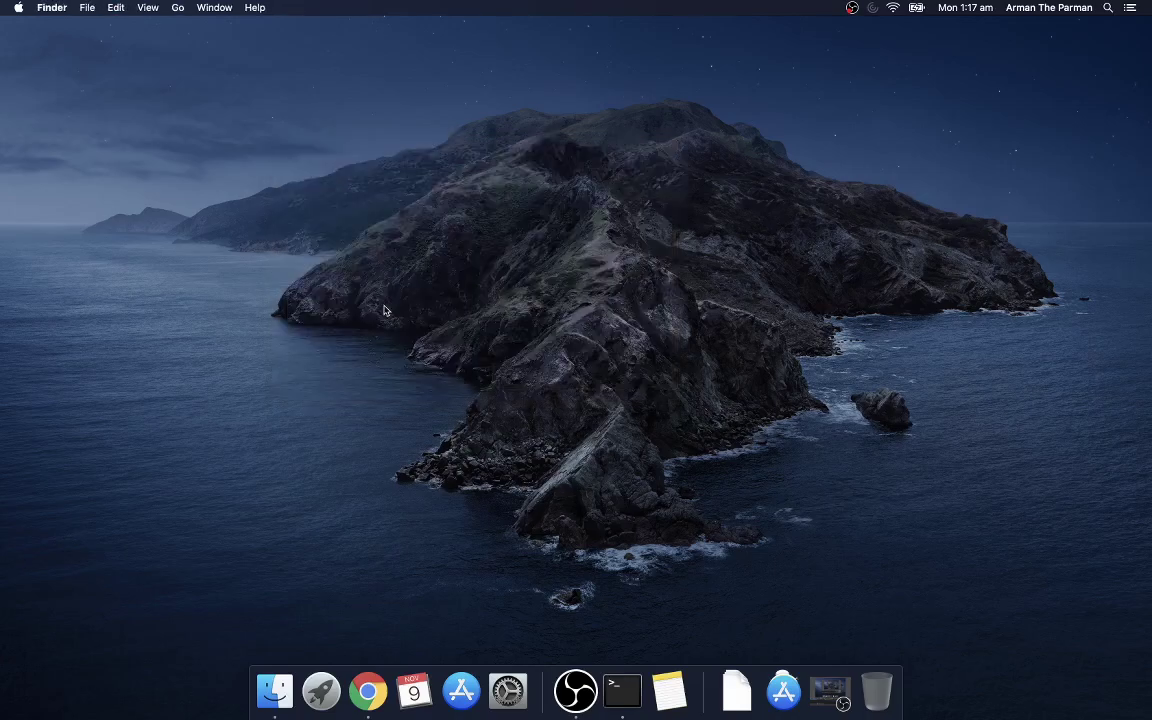
key(super+n)
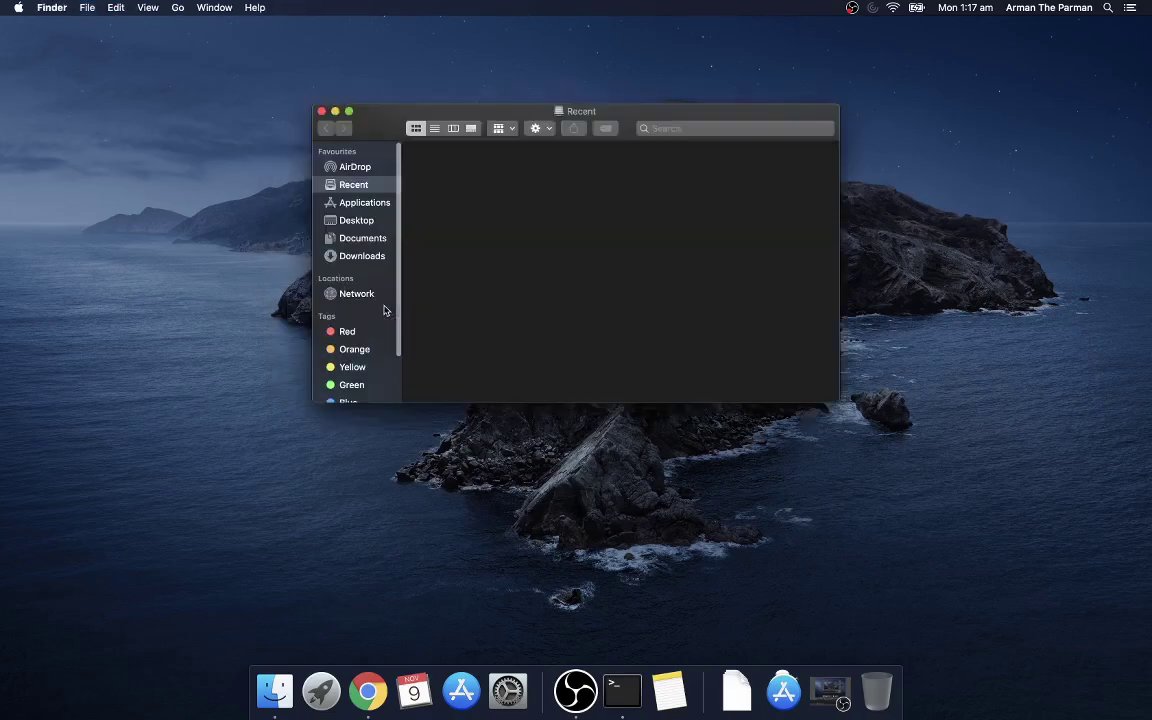
click(356, 258)
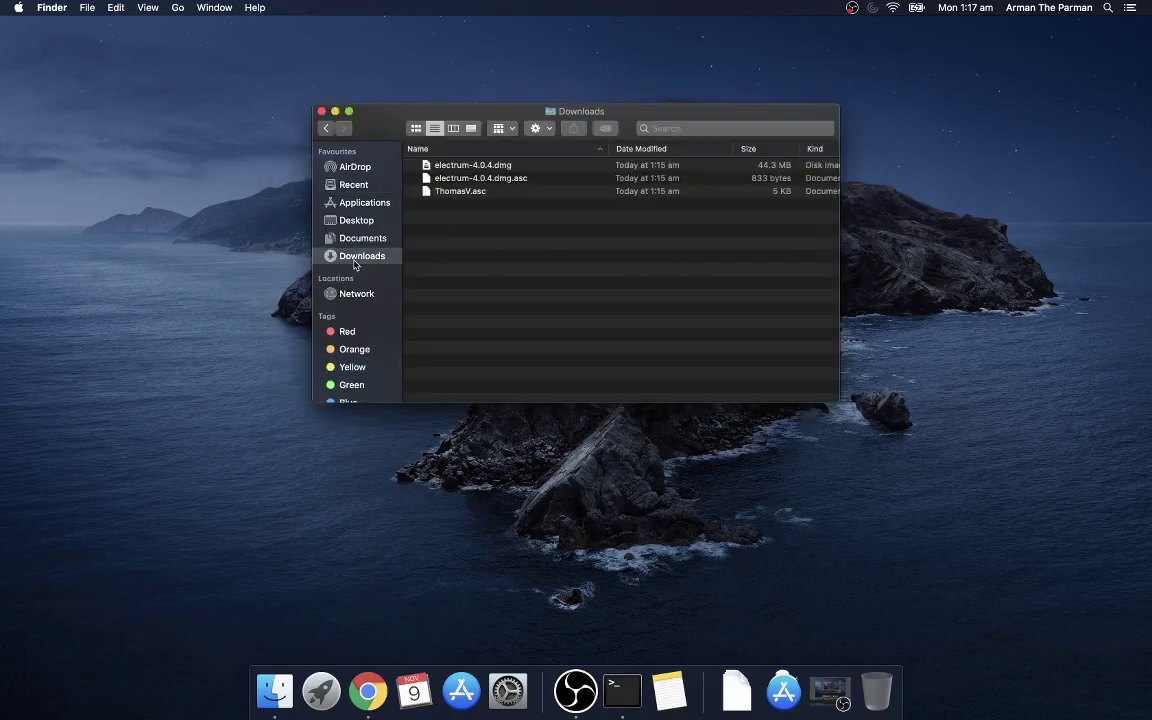
click(448, 168)
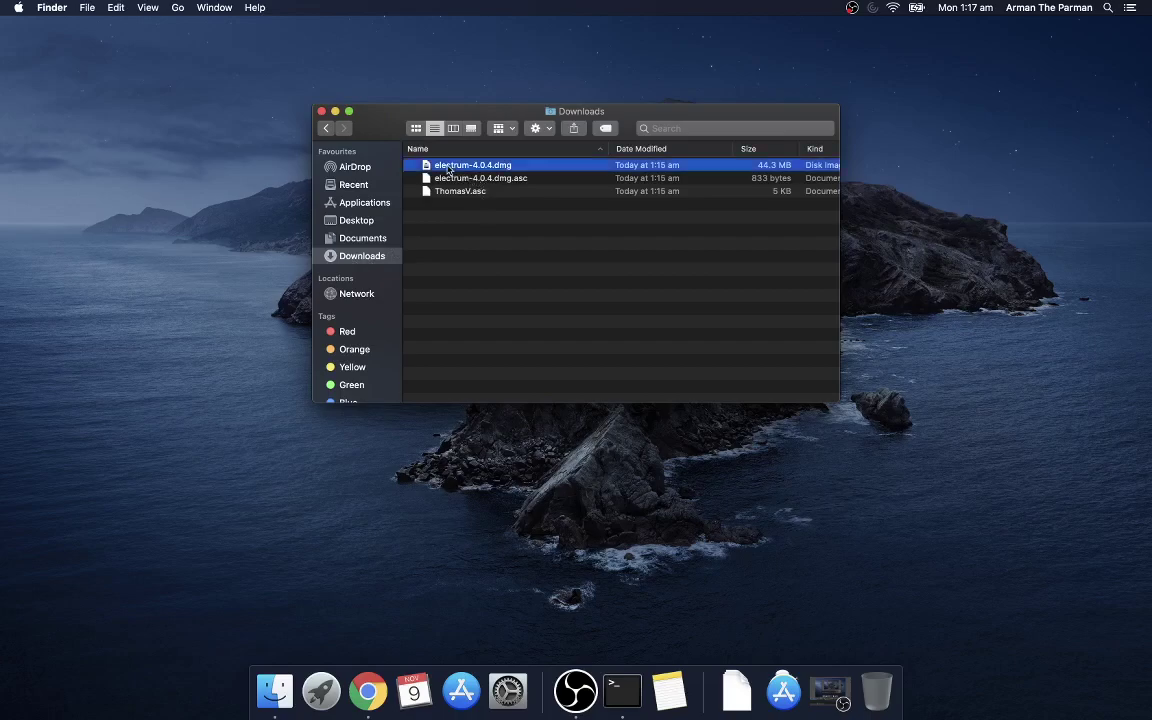
double_click(448, 168)
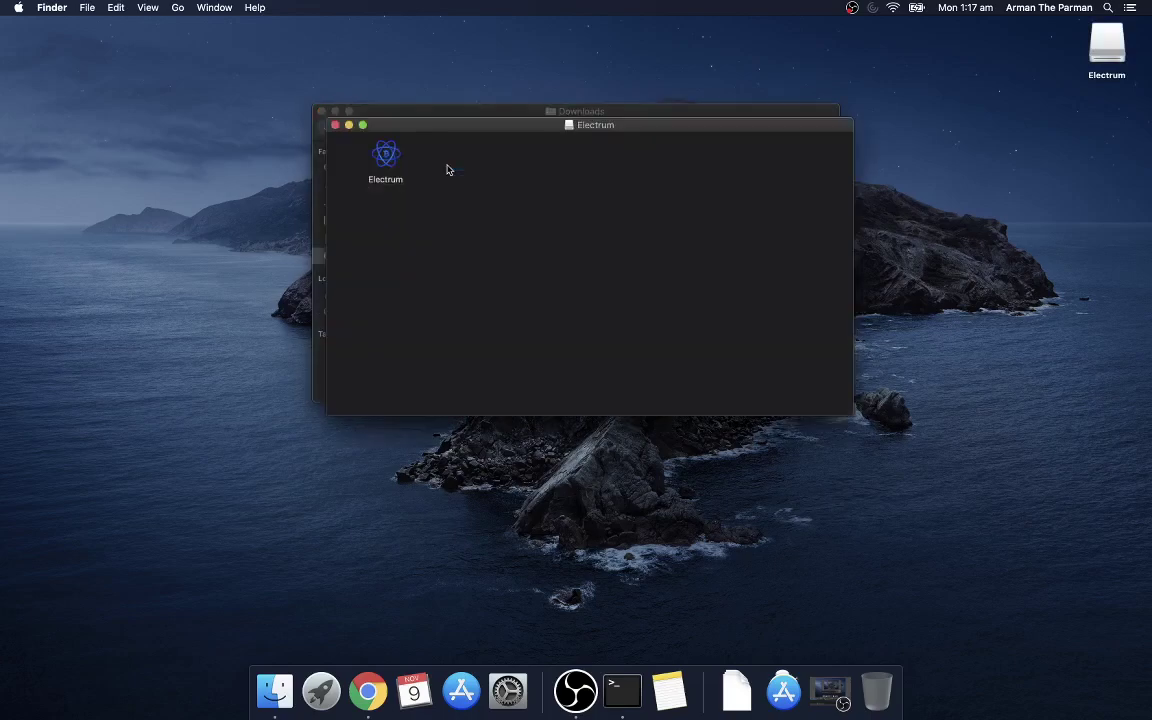
Step: Copy the Electrum app onto the Desktop and close the disk image window
drag(386, 160, 1058, 150)
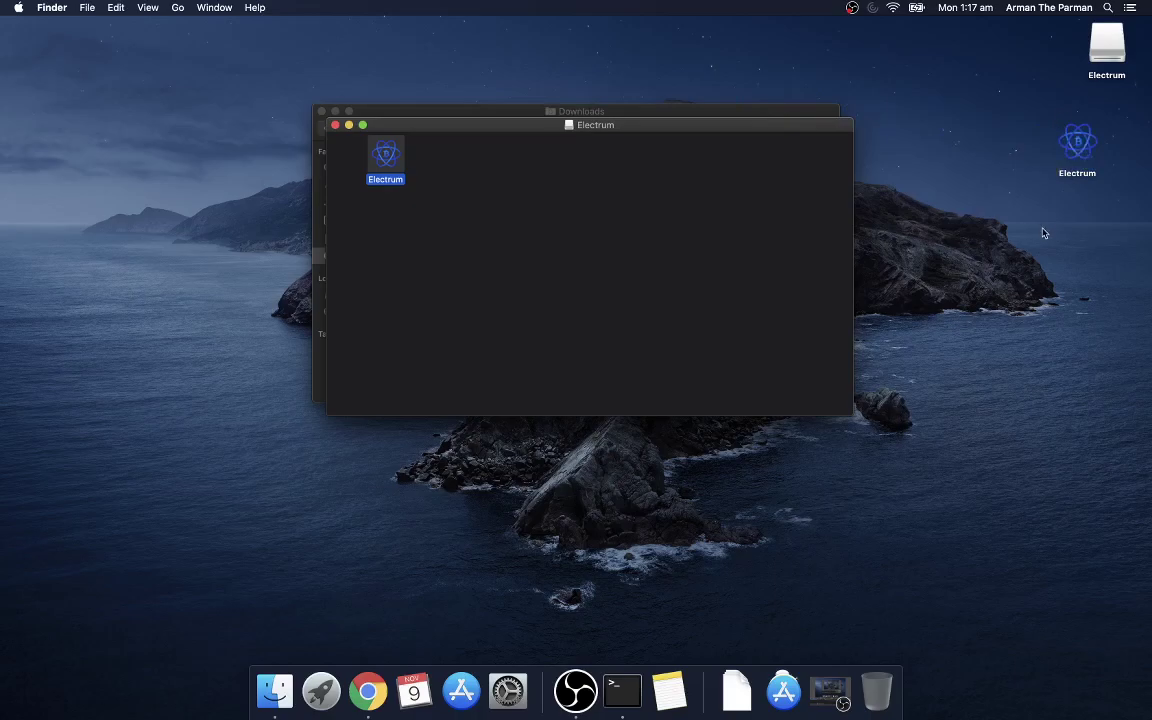
click(404, 219)
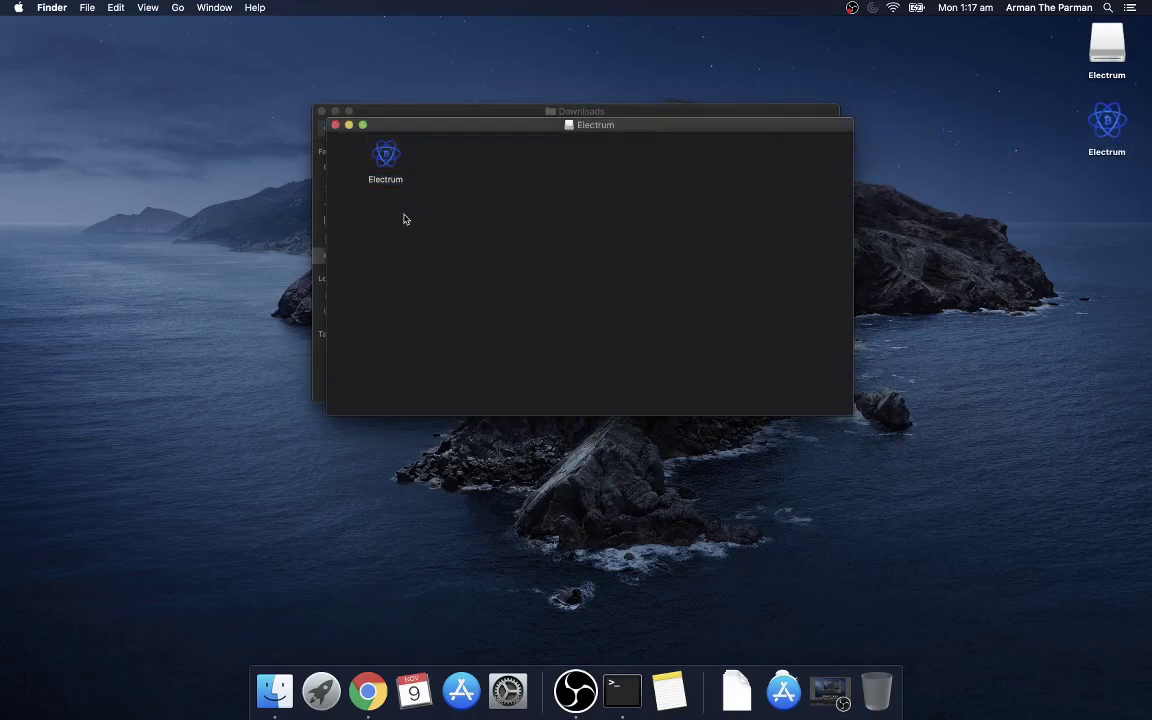
key(super+w)
key(super+w)
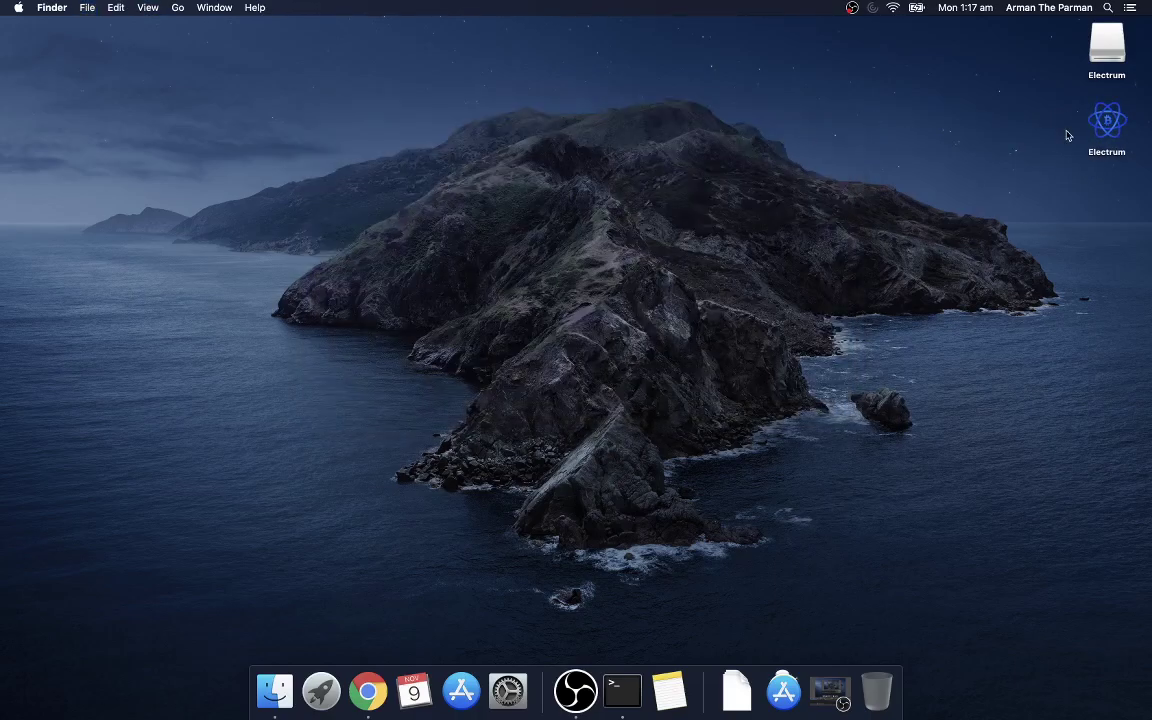
Step: Close the Downloads window and launch the desktop Electrum app, approving the Gatekeeper prompt
click(1117, 123)
double_click(1117, 123)
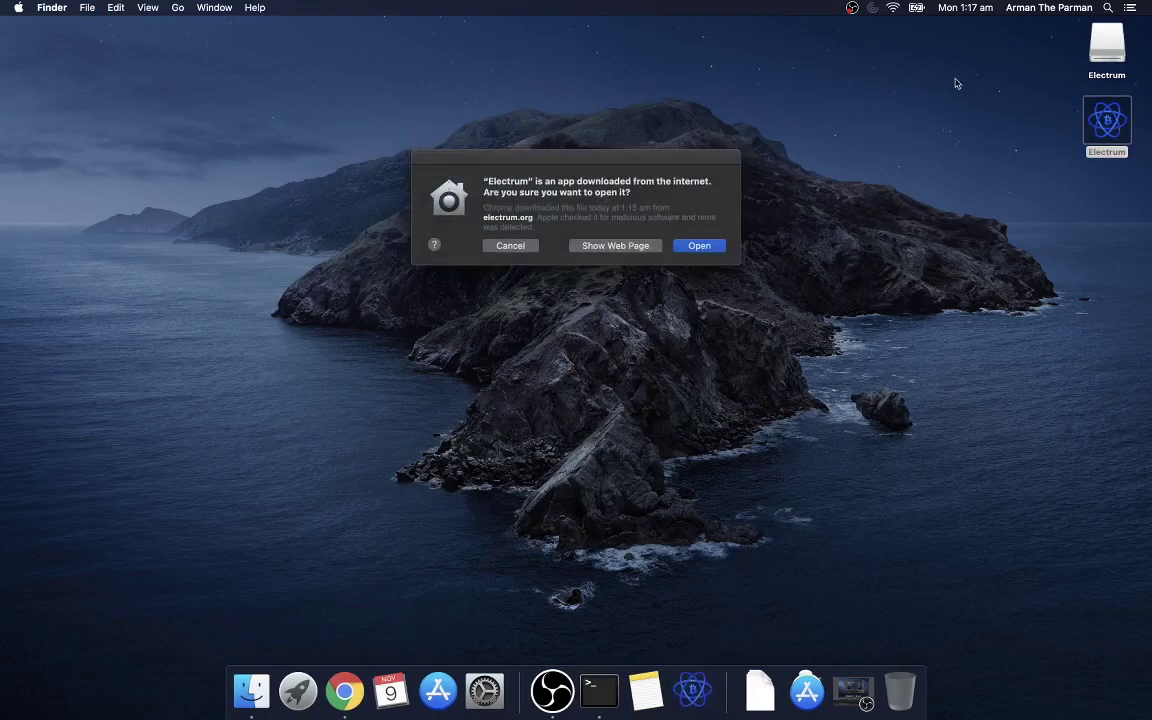
click(699, 246)
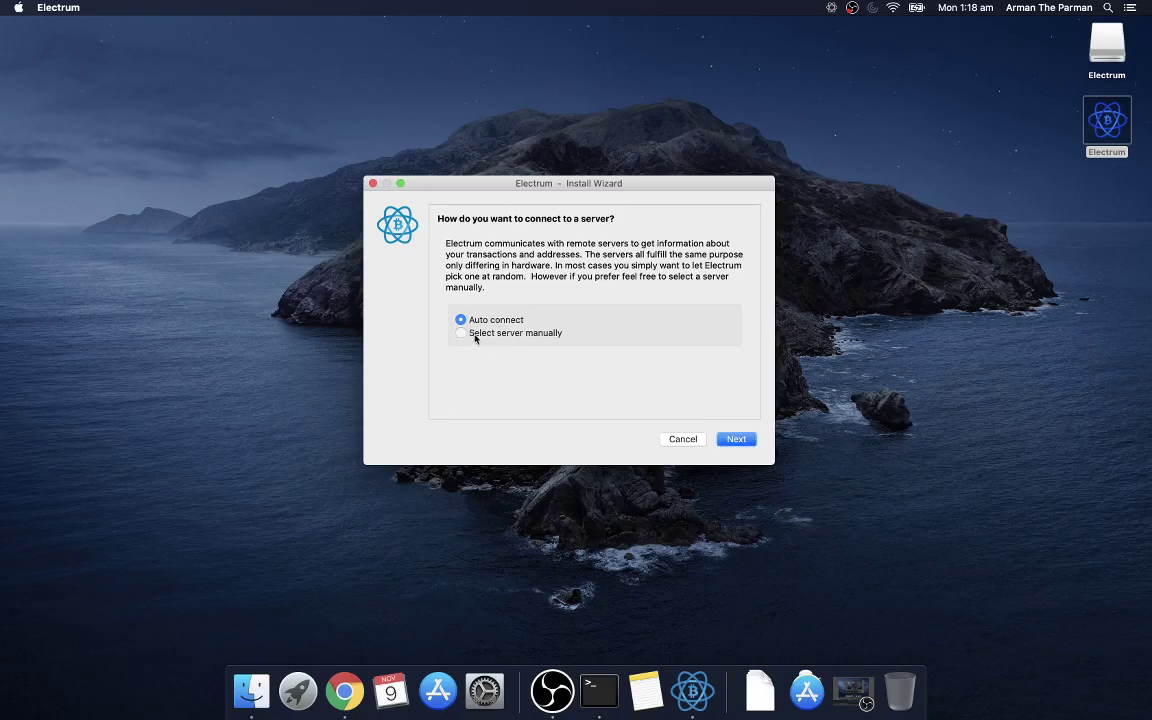
Step: Choose manual server selection, turn off automatic selection, and enter server host 192.168.0.150
click(476, 334)
click(730, 440)
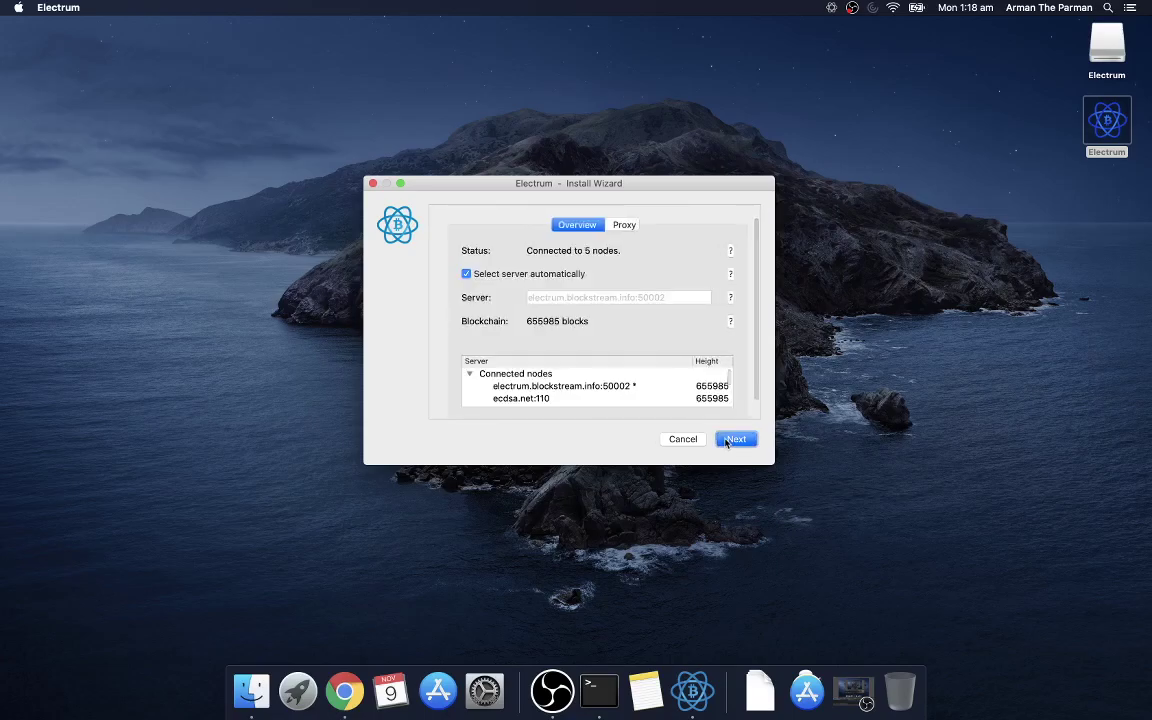
click(466, 274)
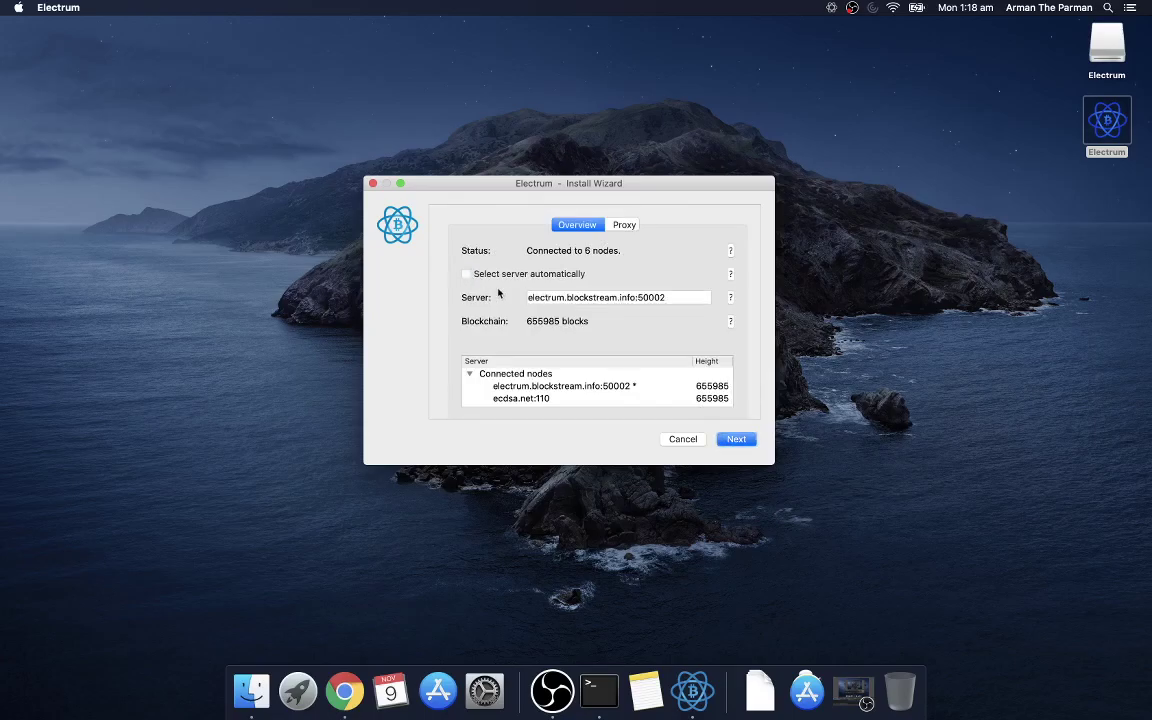
drag(634, 297, 521, 297)
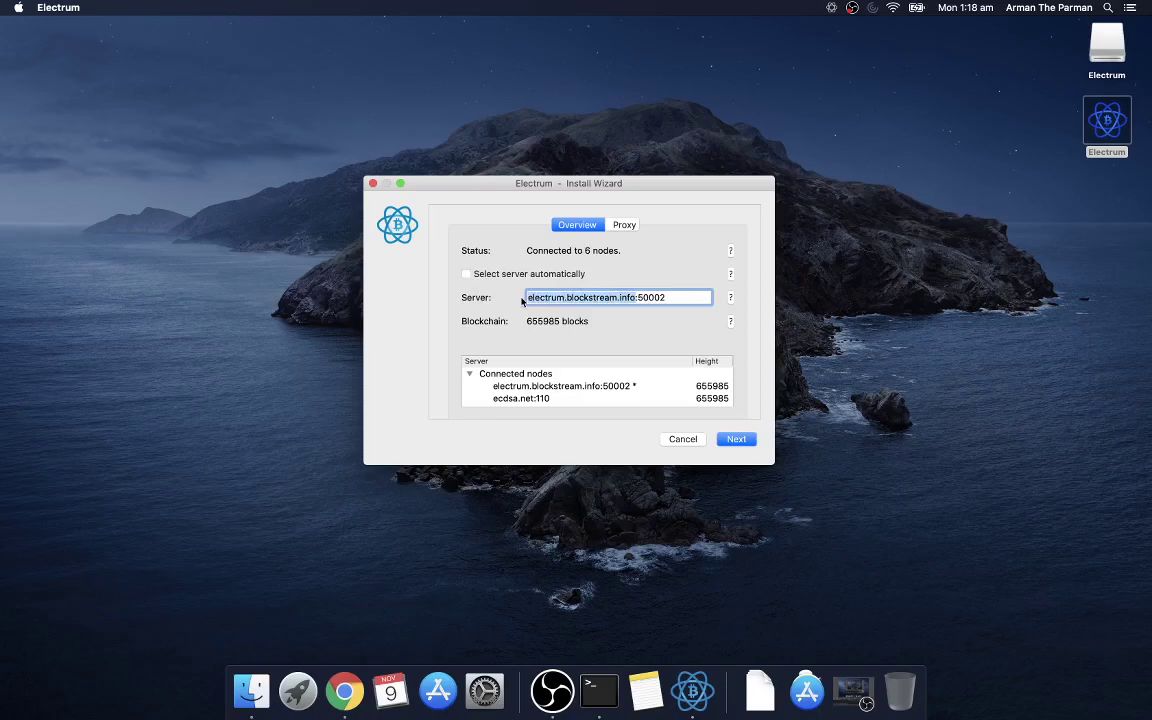
text(192.168)
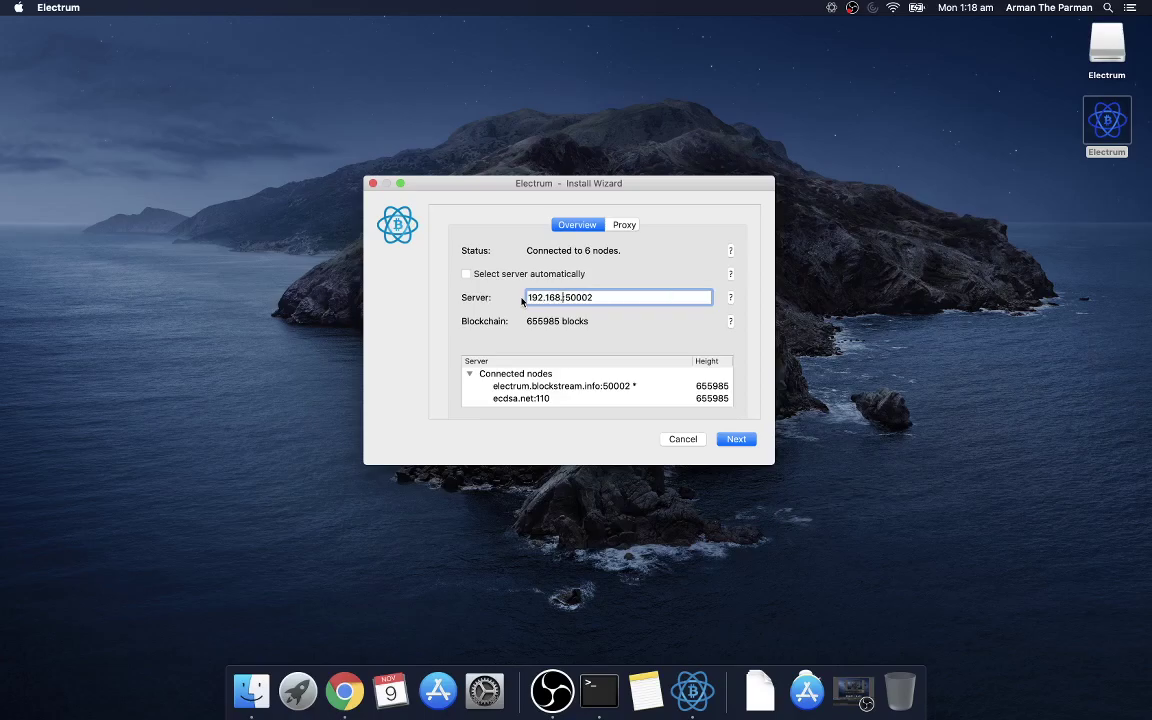
text(.0.150)
Step: Keep default_wallet as a Standard wallet and choose 'I already have a seed'
click(728, 443)
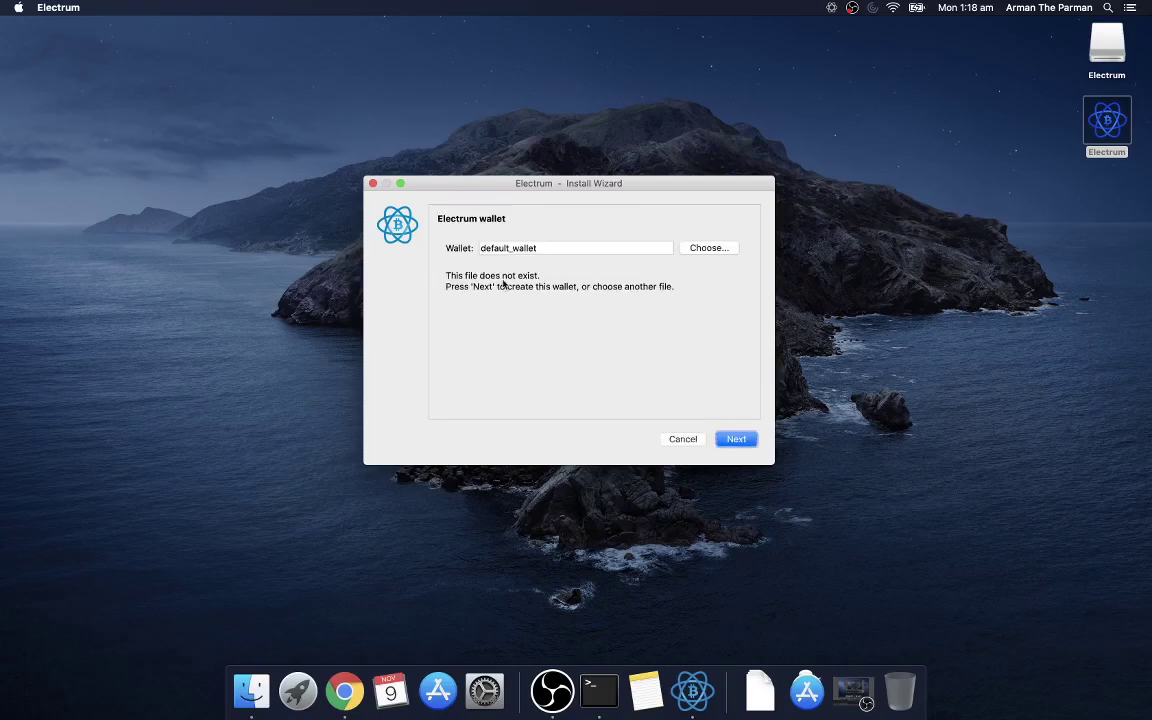
click(732, 449)
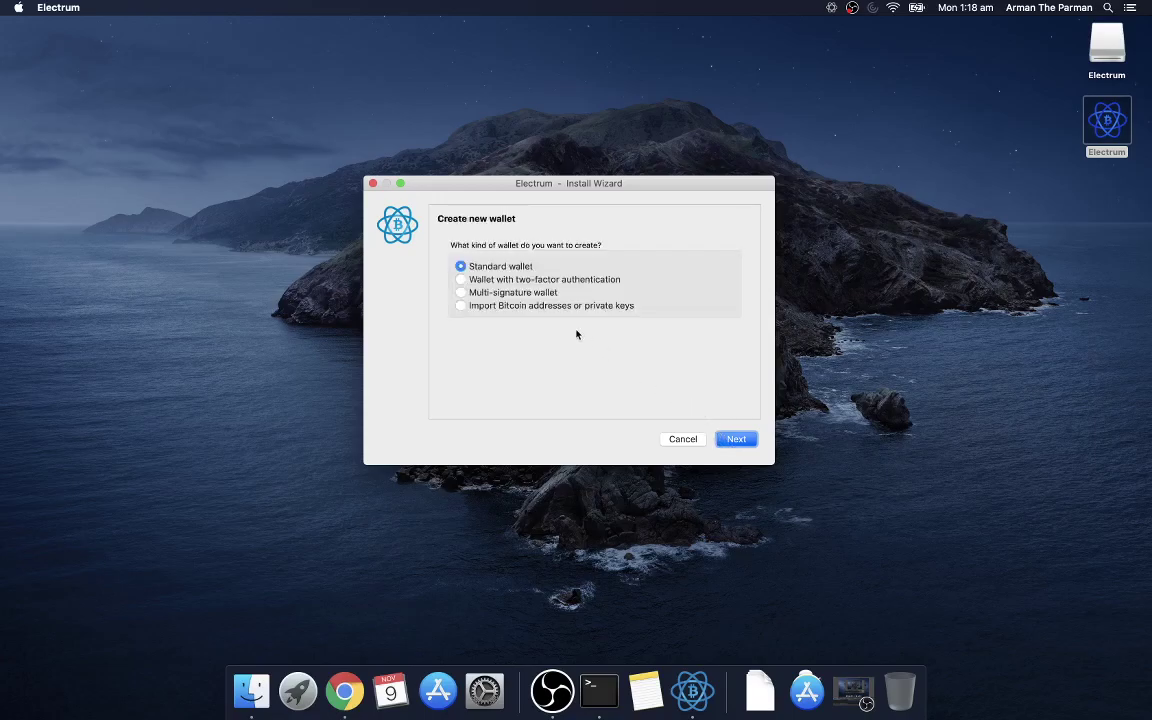
click(737, 449)
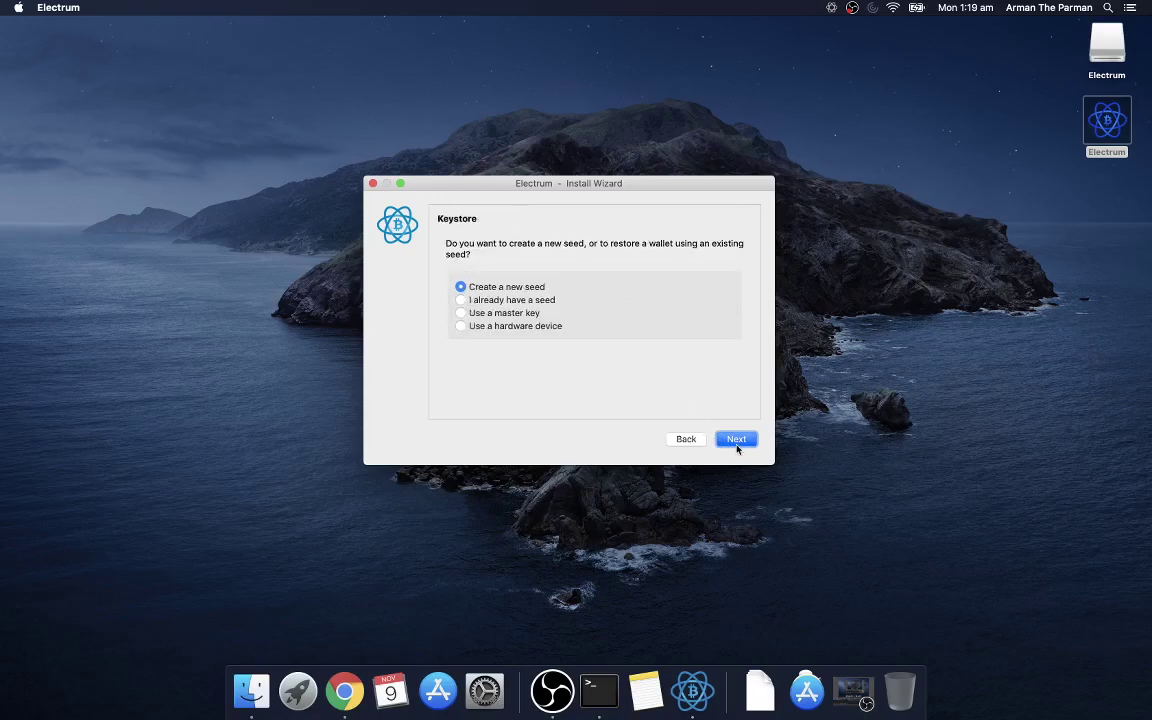
click(489, 303)
click(731, 439)
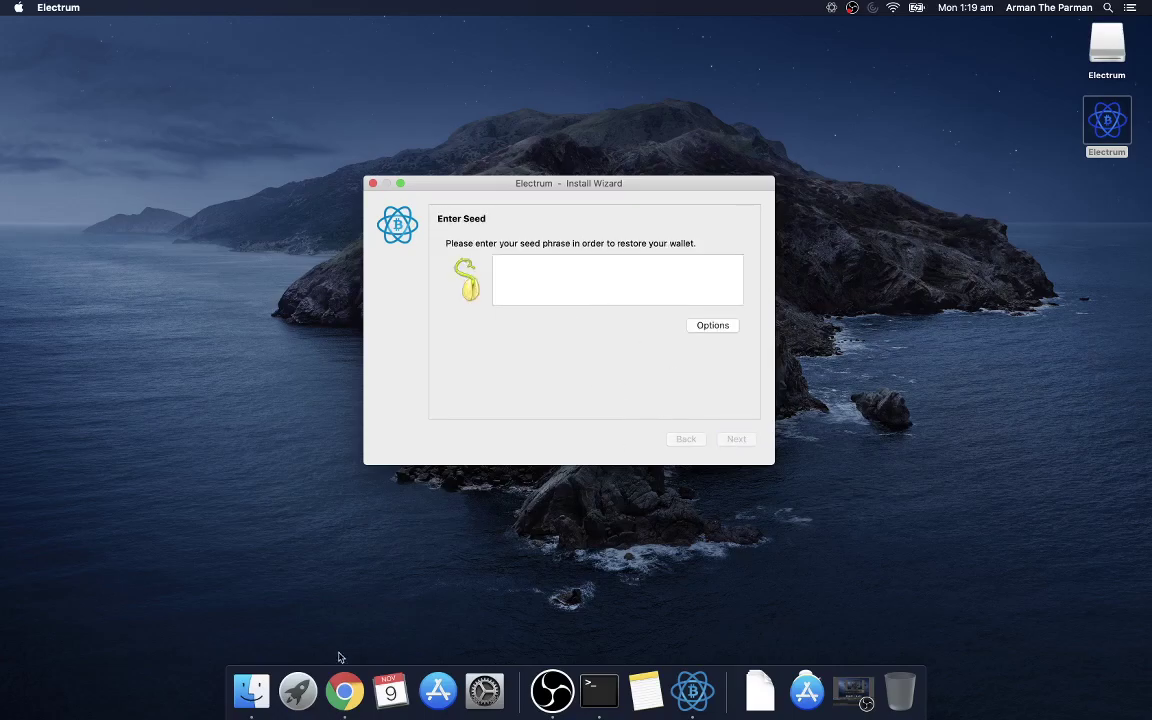
Step: Search bip39 in Chrome and open the iancoleman.io BIP39 Mnemonic Code Converter
click(344, 692)
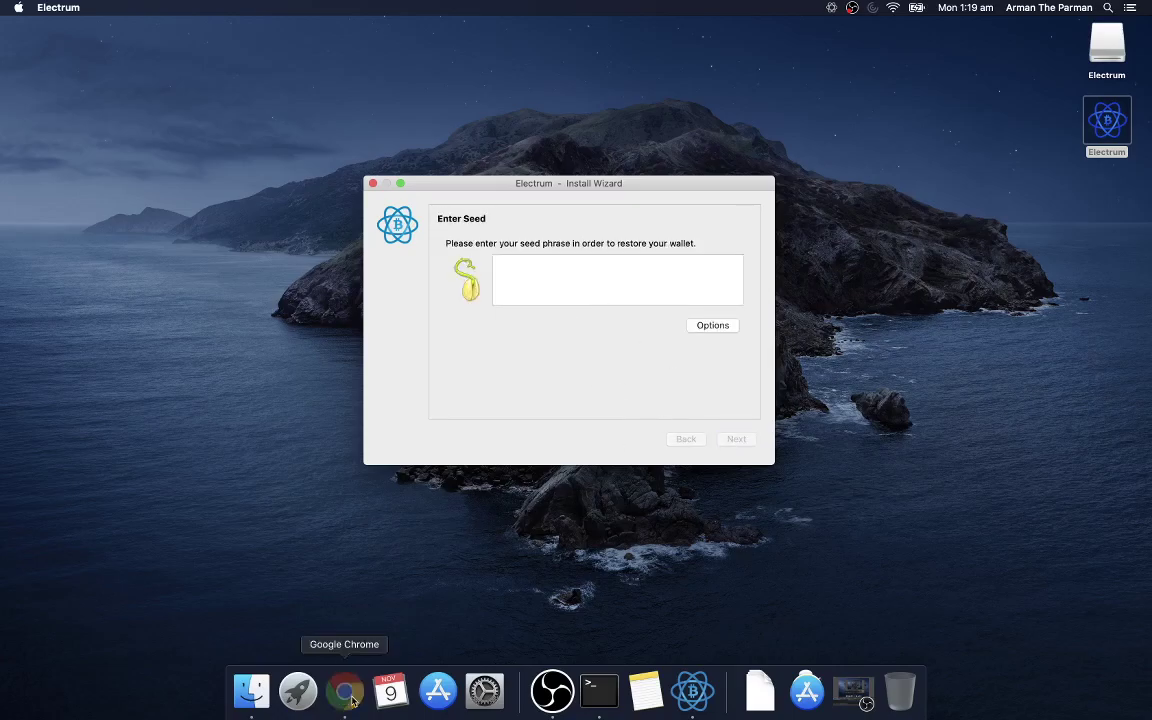
text(bip39)
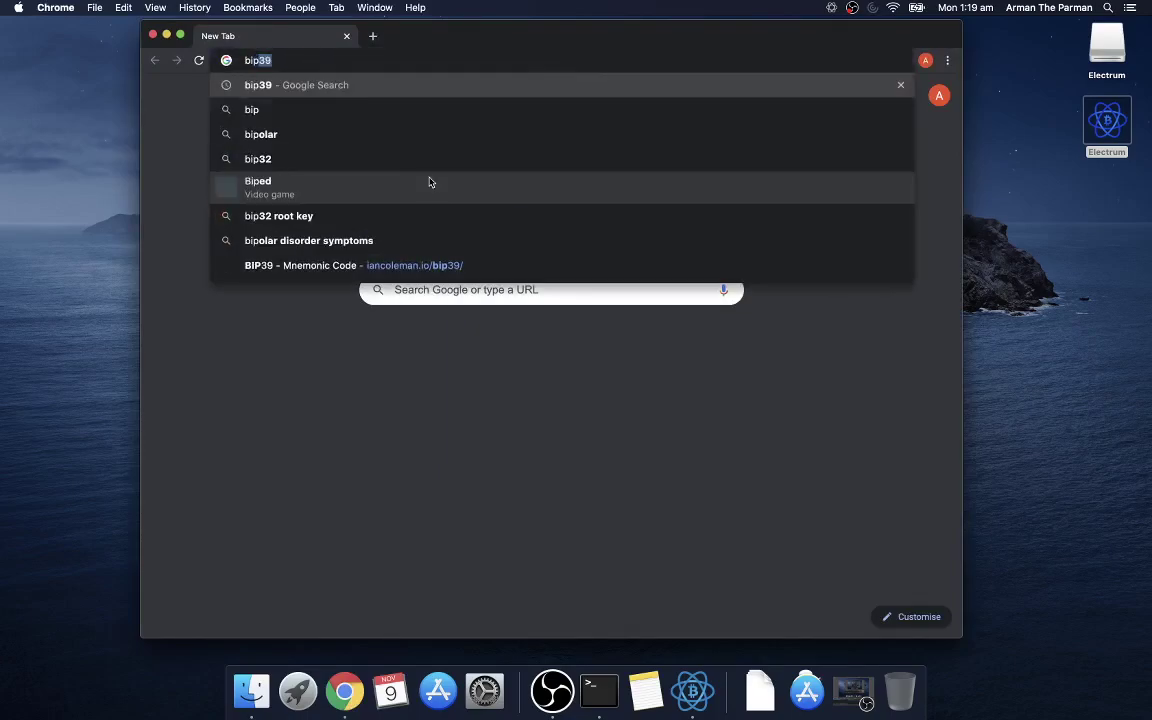
key(Return)
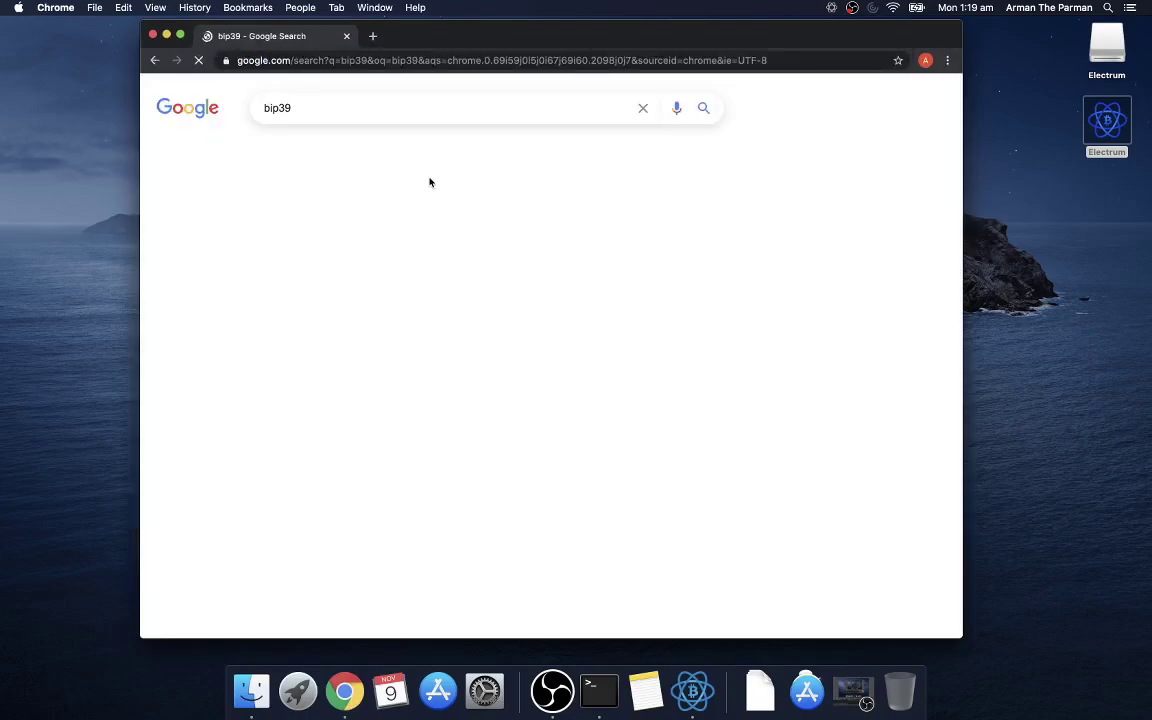
click(391, 228)
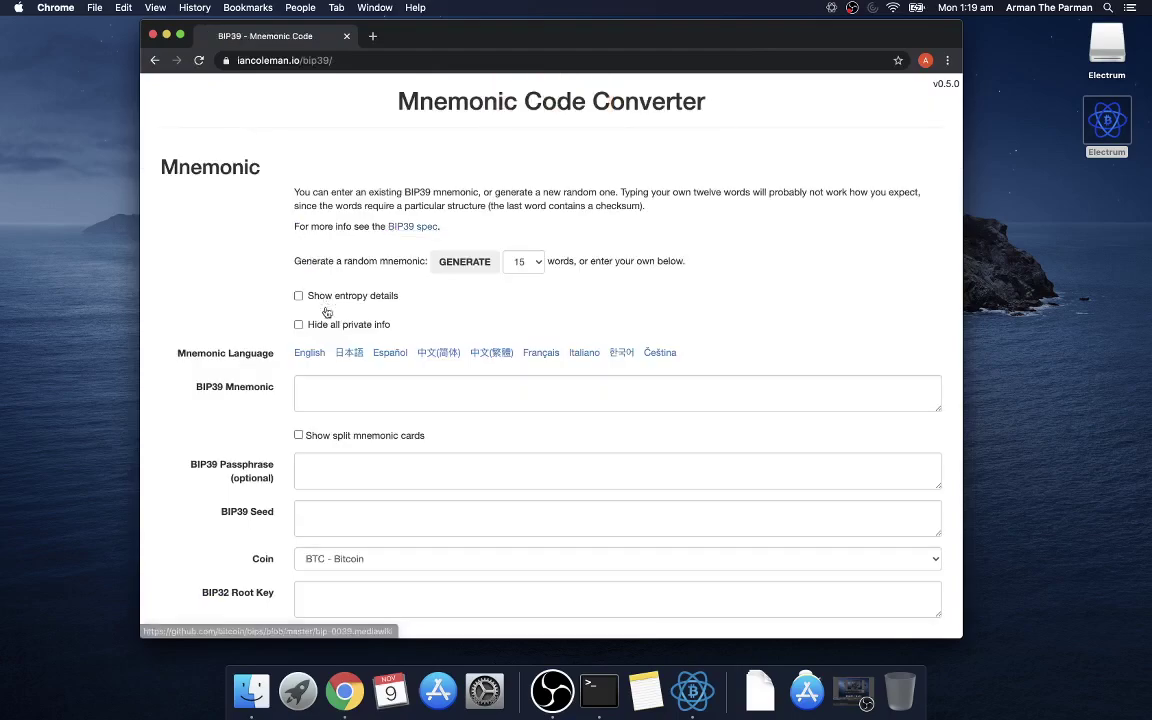
Step: Generate a random 12-word mnemonic and narrow the browser beside the wizard
click(519, 261)
click(514, 248)
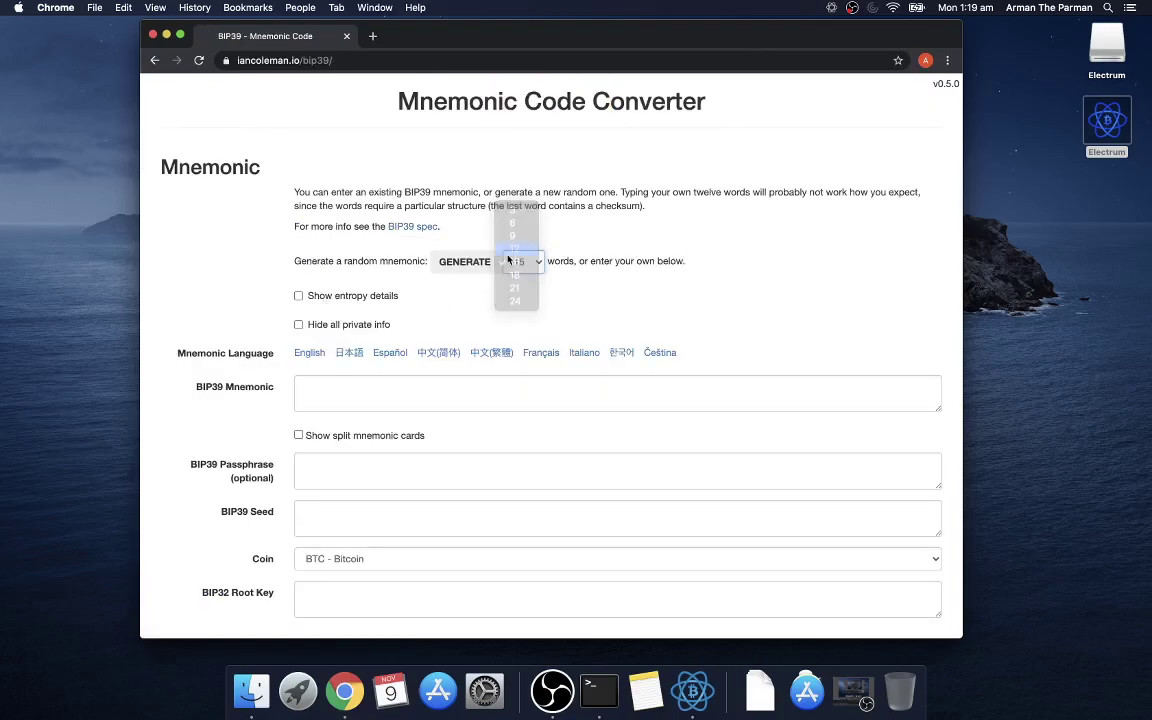
click(468, 264)
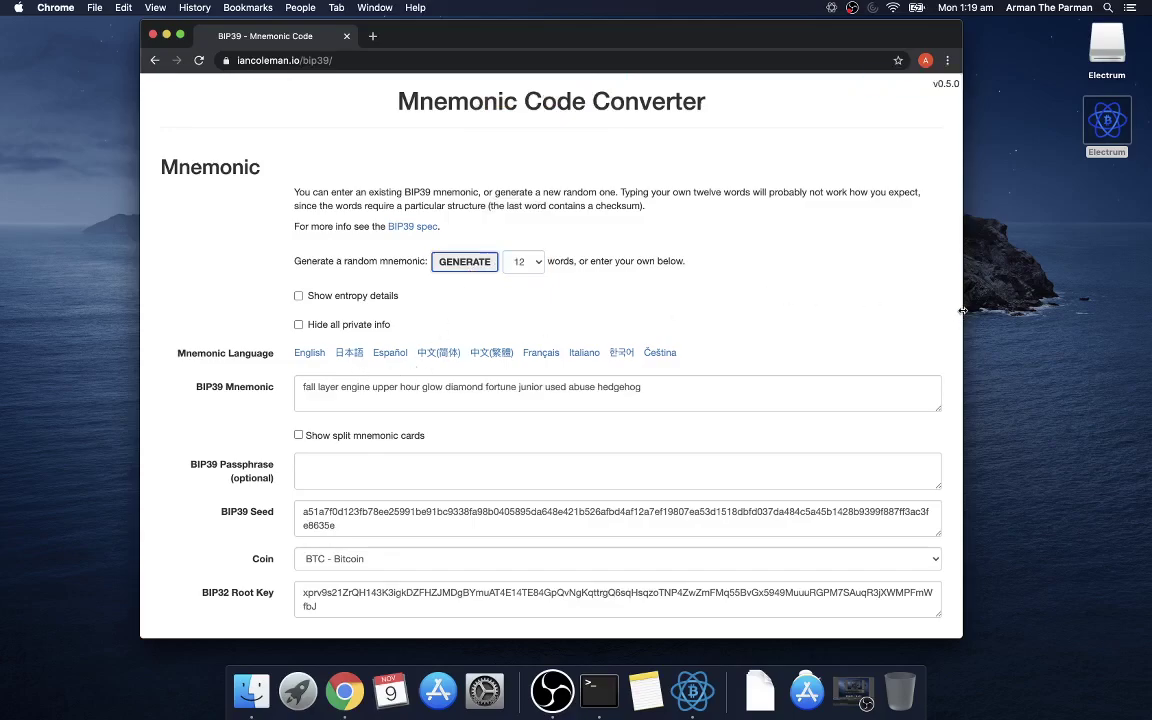
drag(960, 314, 594, 305)
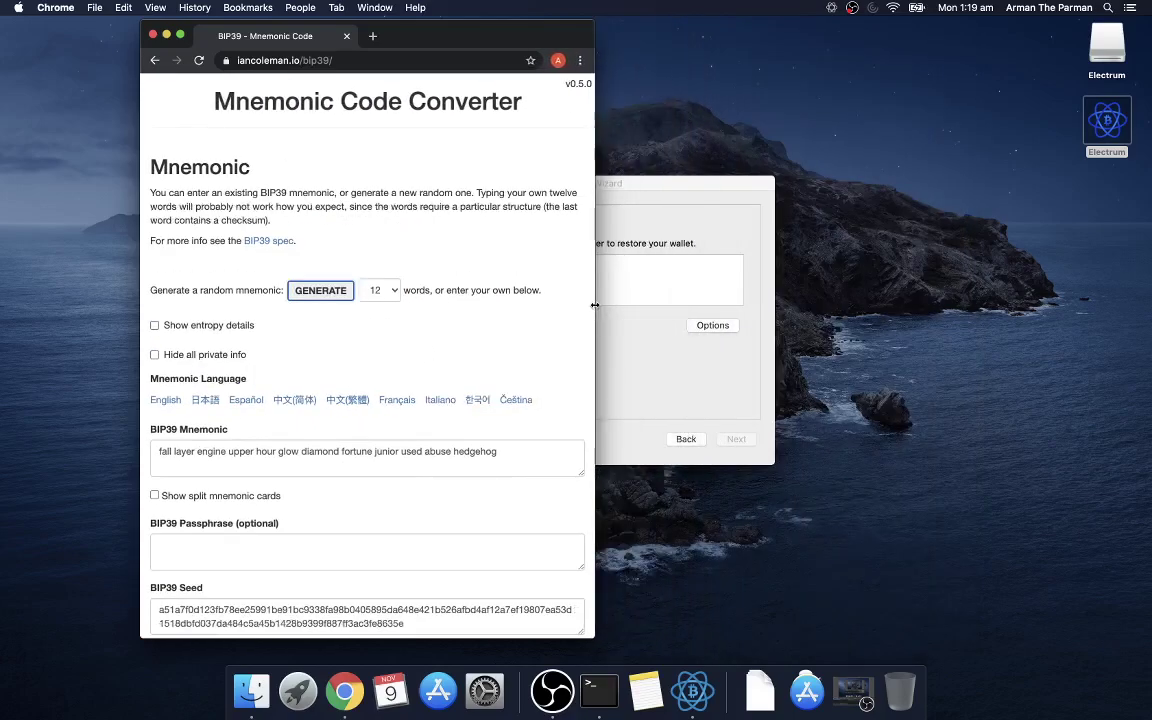
Step: Type the generated 12-word mnemonic into Electrum's Enter Seed box
drag(661, 186, 911, 211)
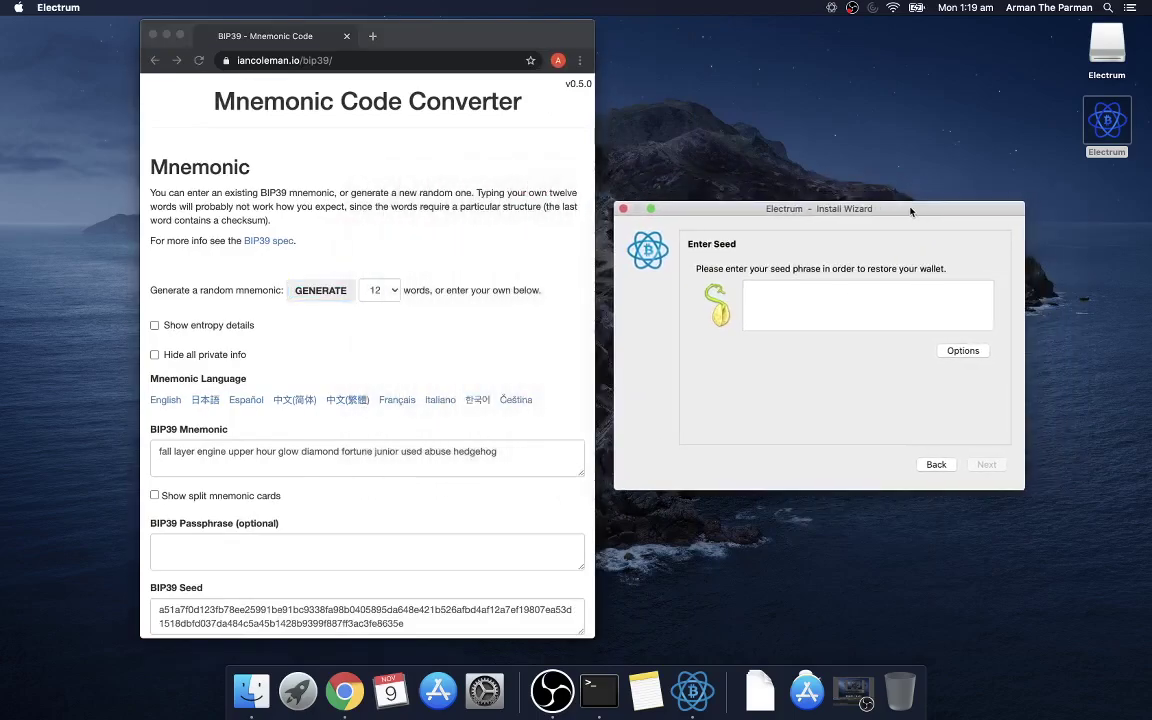
click(808, 298)
text(f)
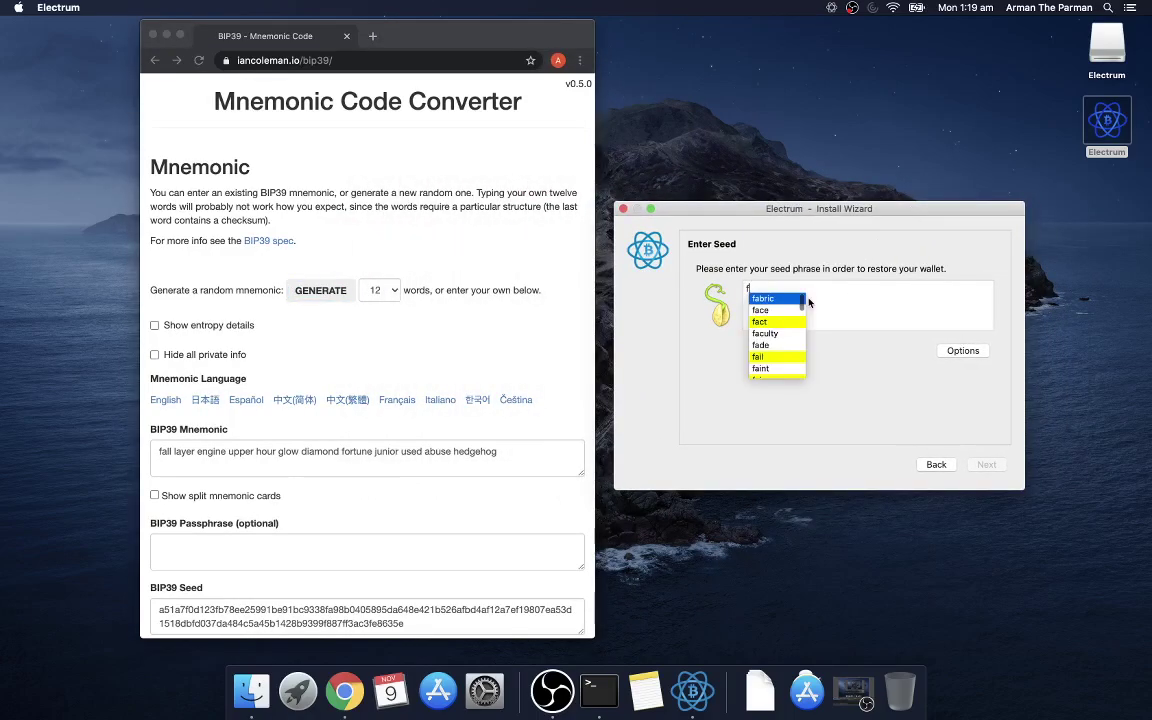
text(all layer en)
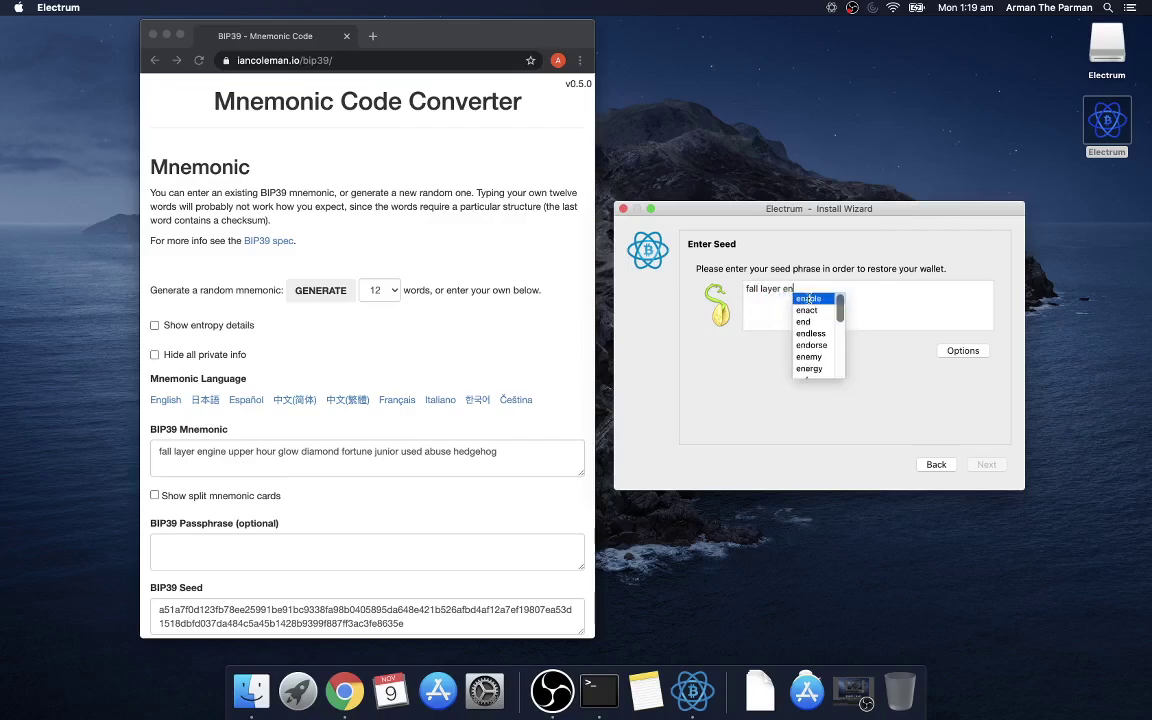
text(gine upper hou)
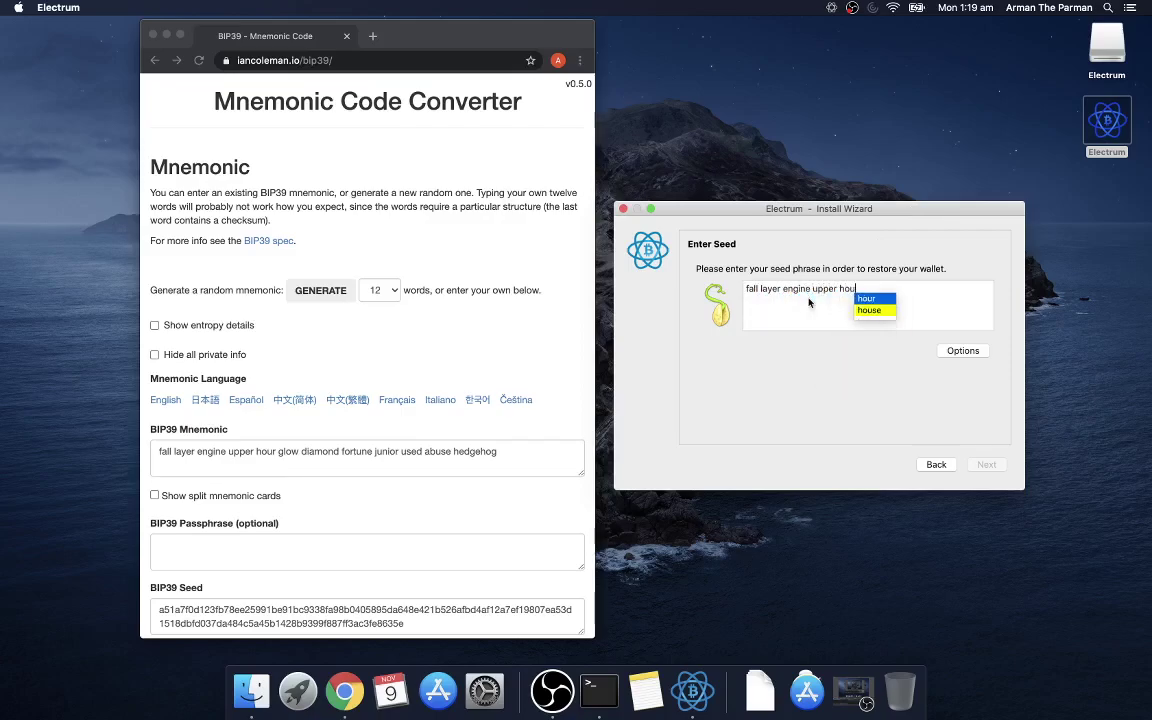
text(r glow diamond )
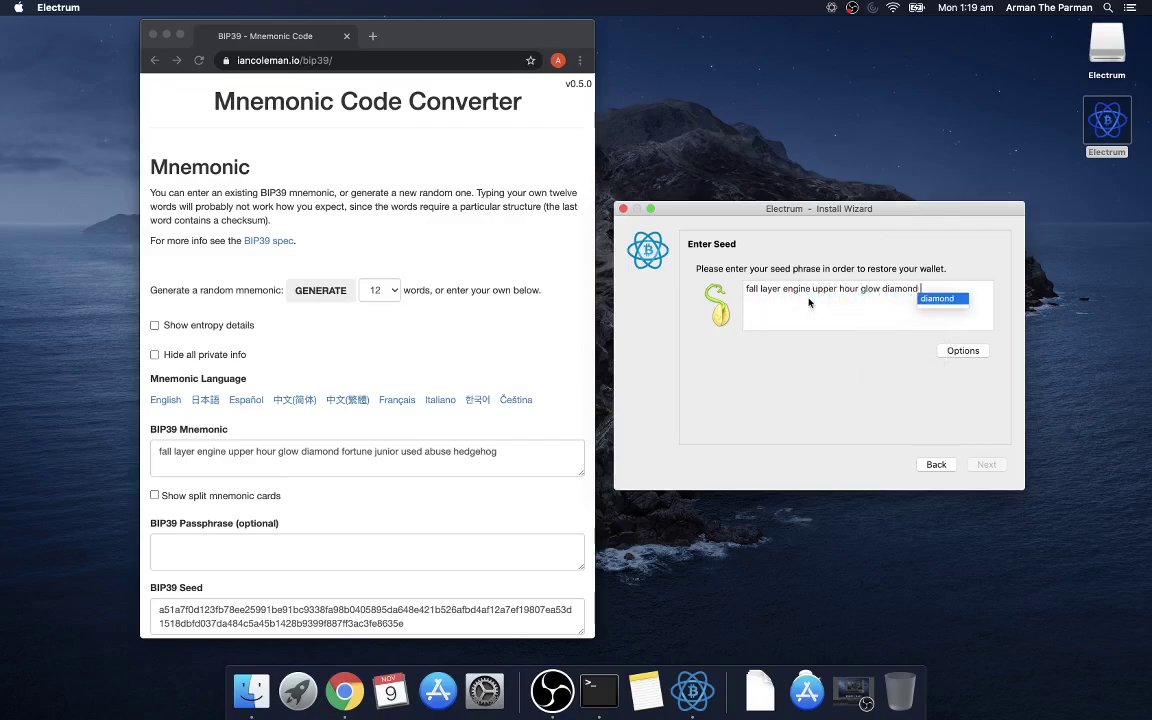
text(fortune junio)
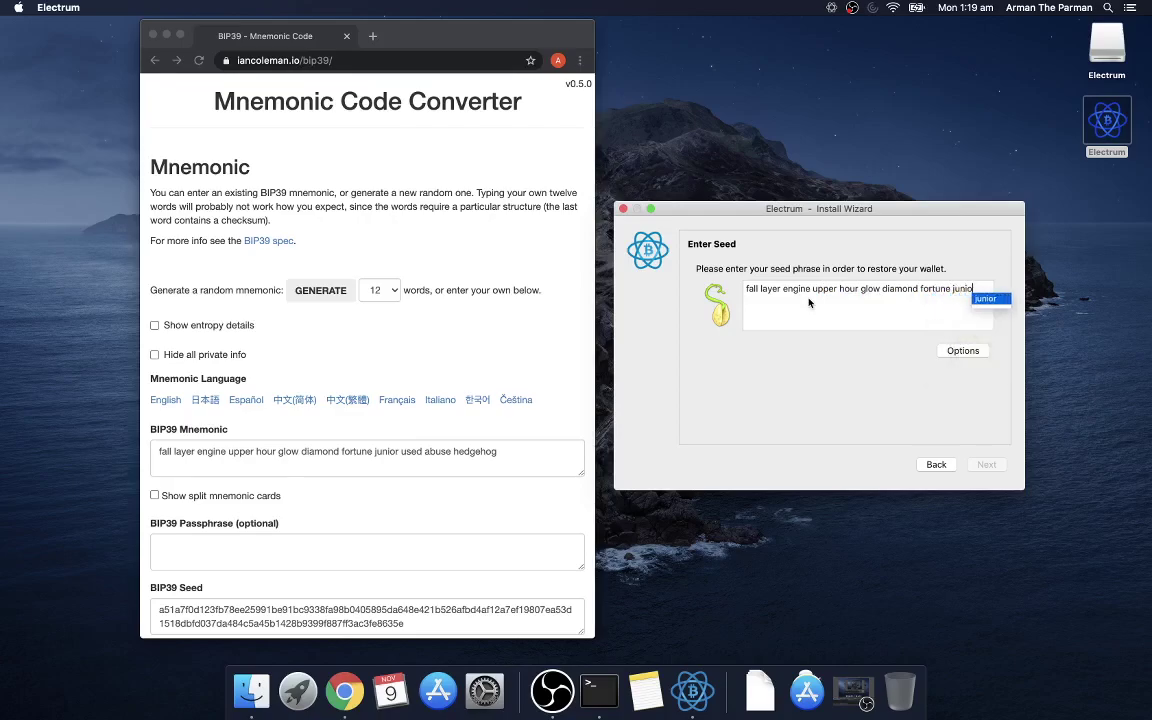
text(r used abus)
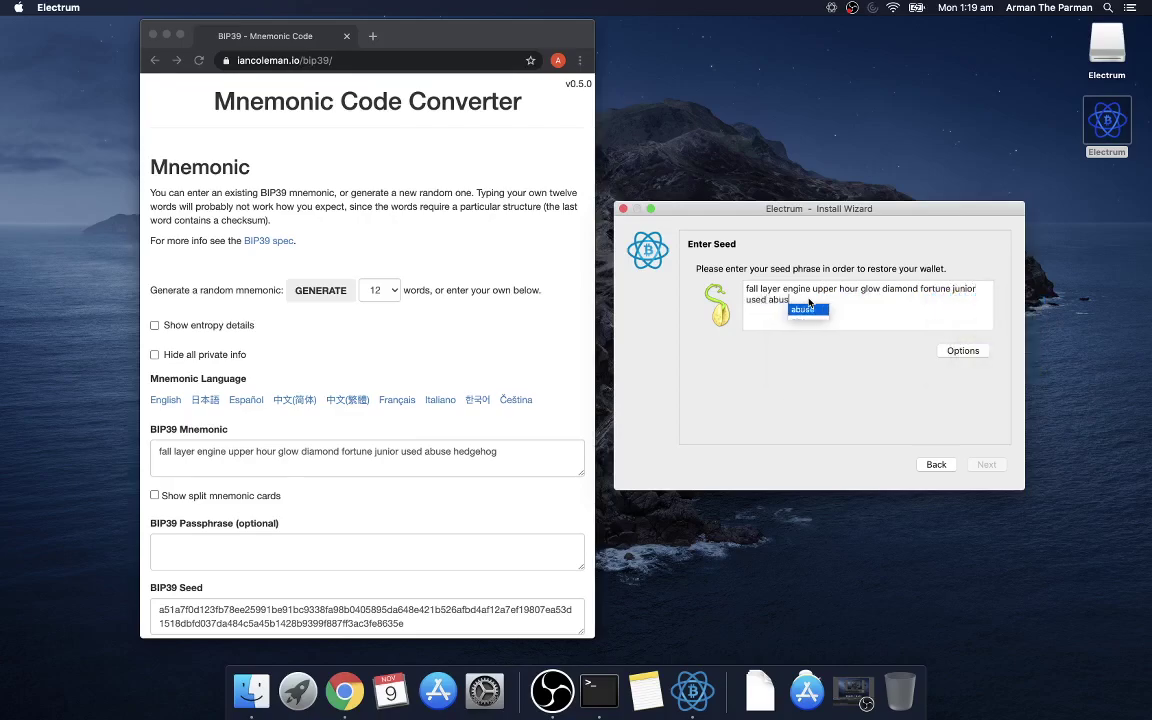
text(e hedgehog)
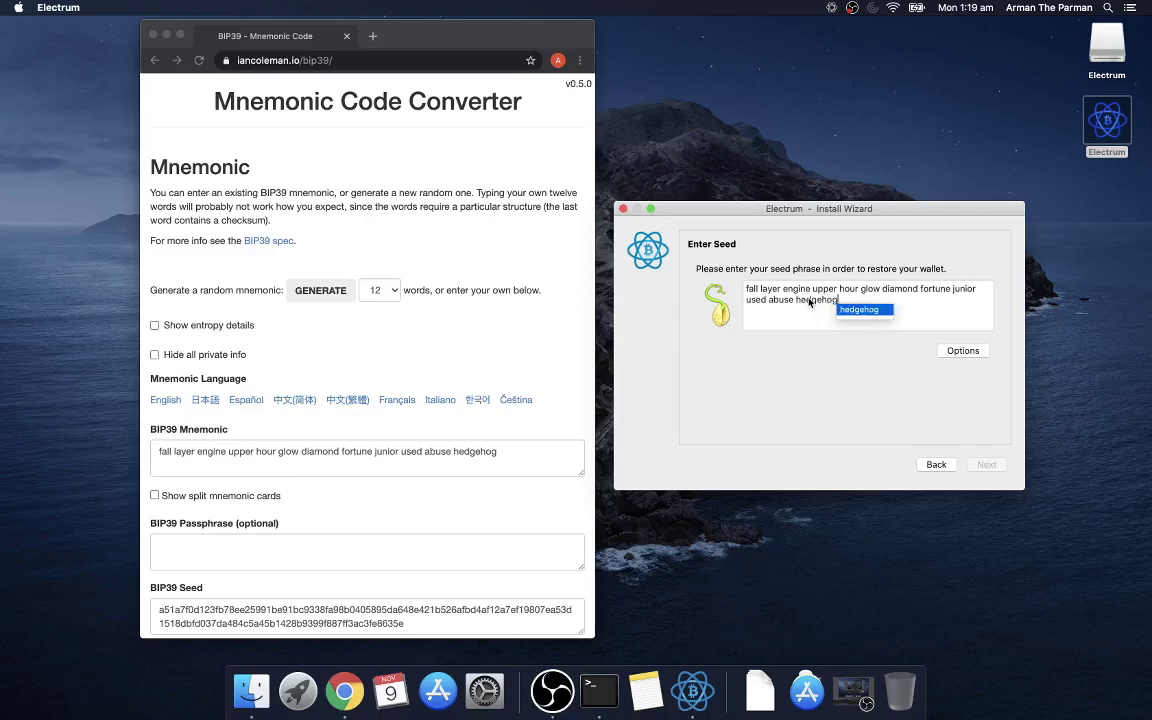
click(910, 320)
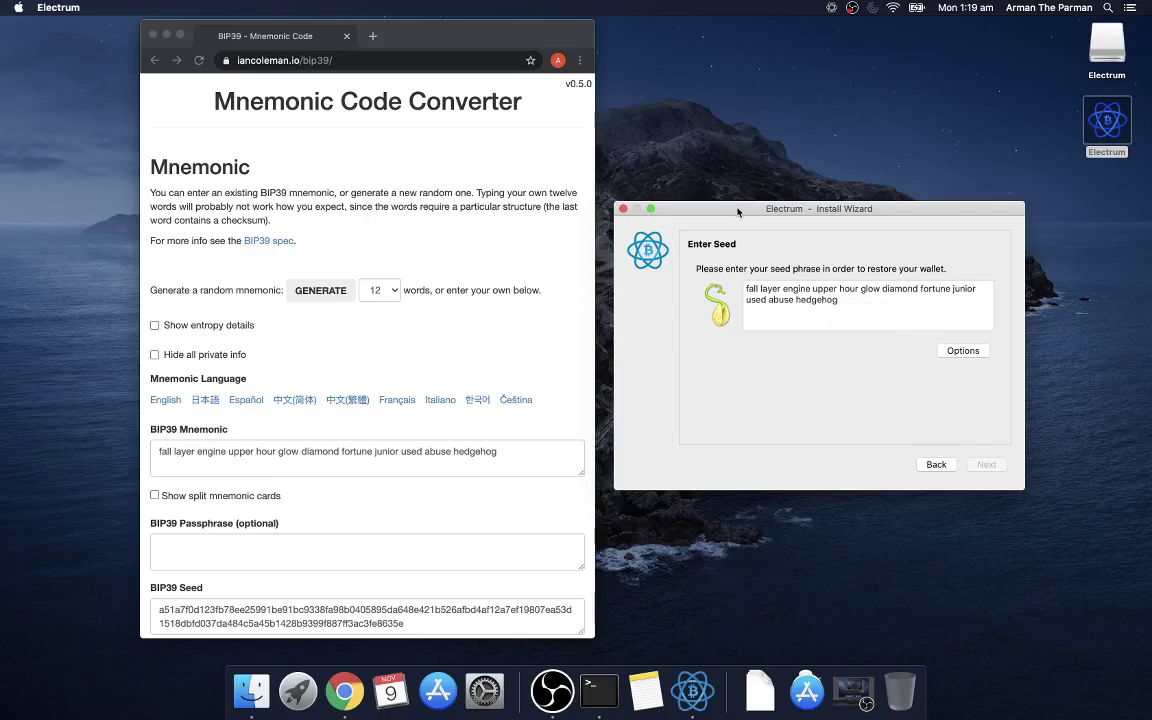
drag(738, 211, 735, 187)
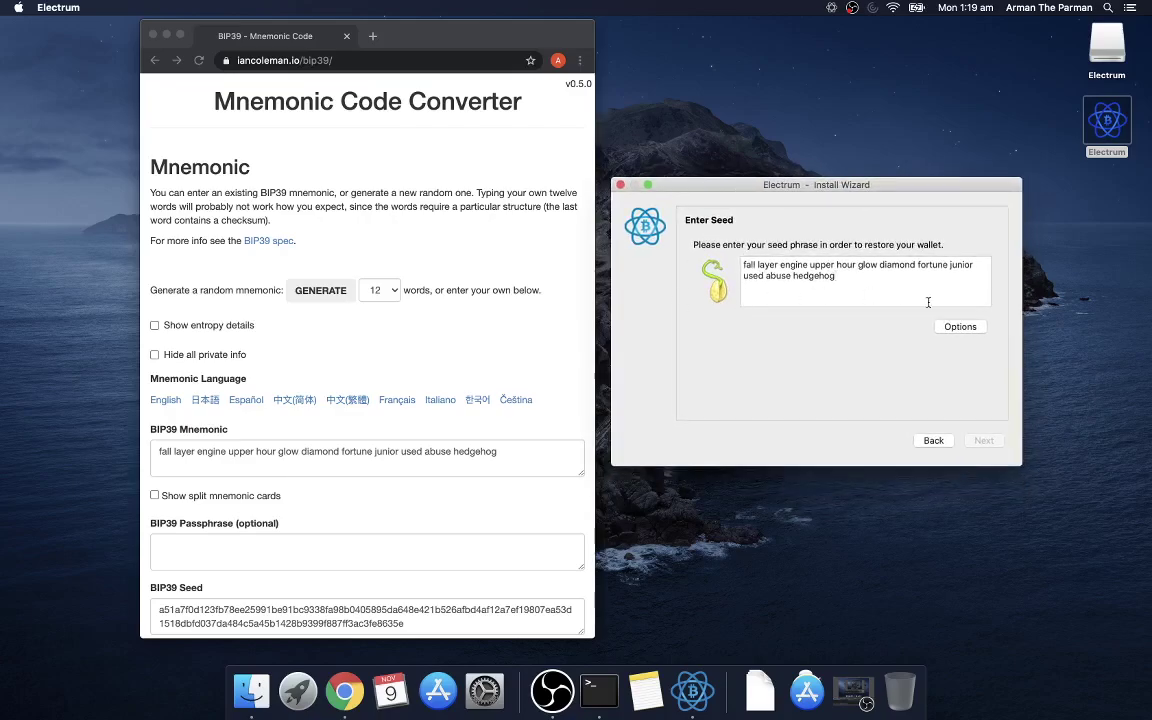
Step: Set the seed options to BIP39 seed with custom-word extension and continue to the extension page
click(960, 327)
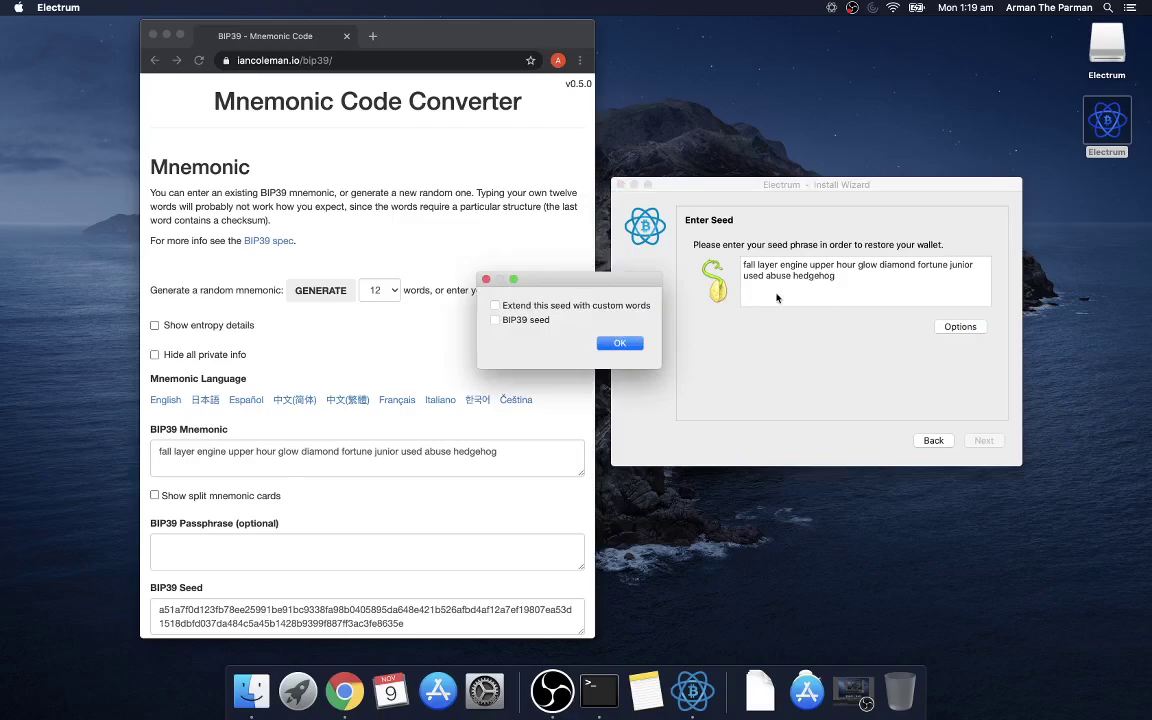
click(510, 320)
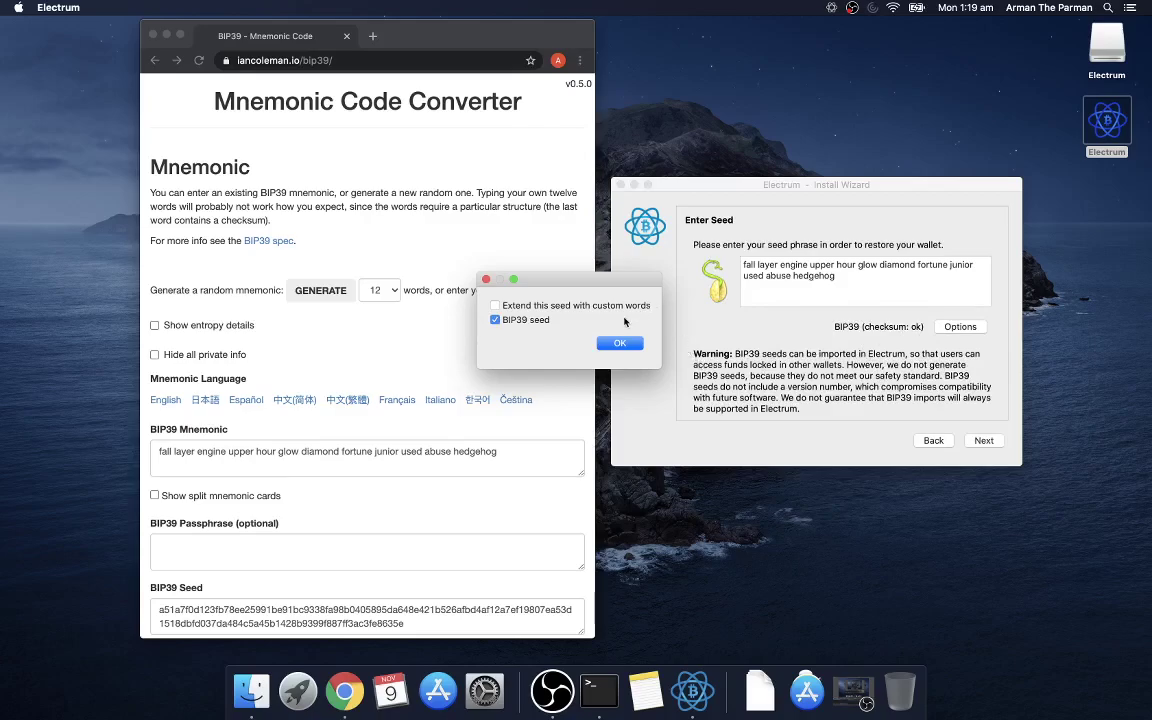
click(553, 307)
click(619, 343)
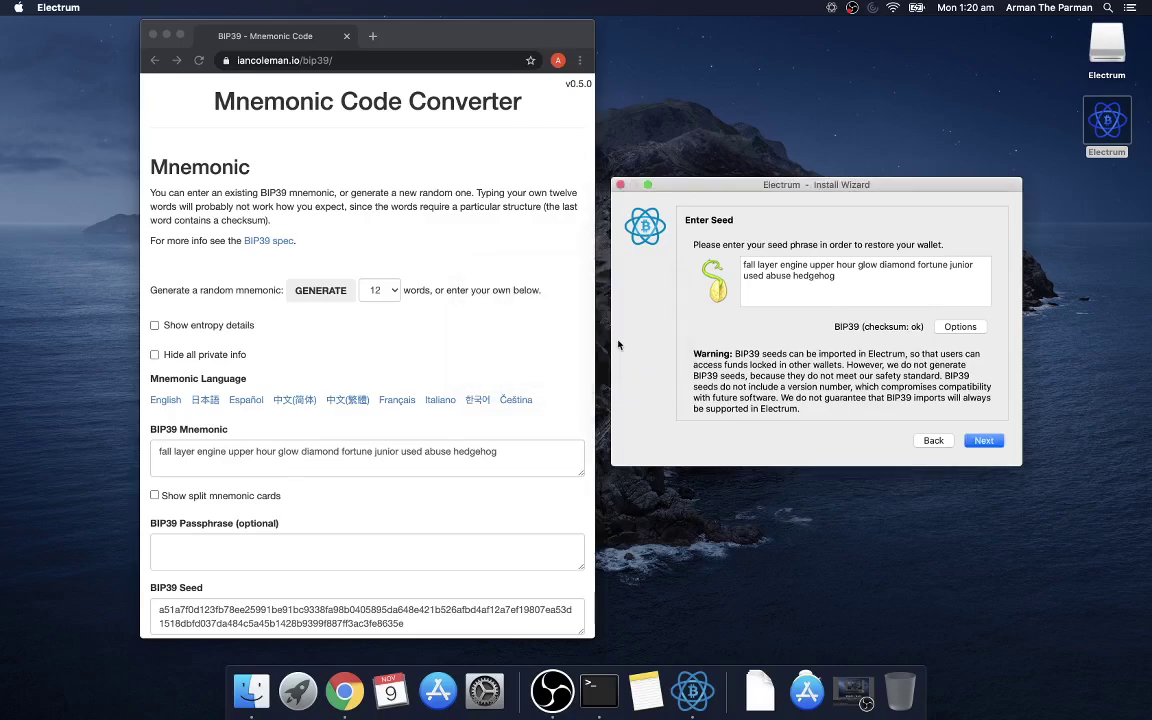
click(984, 441)
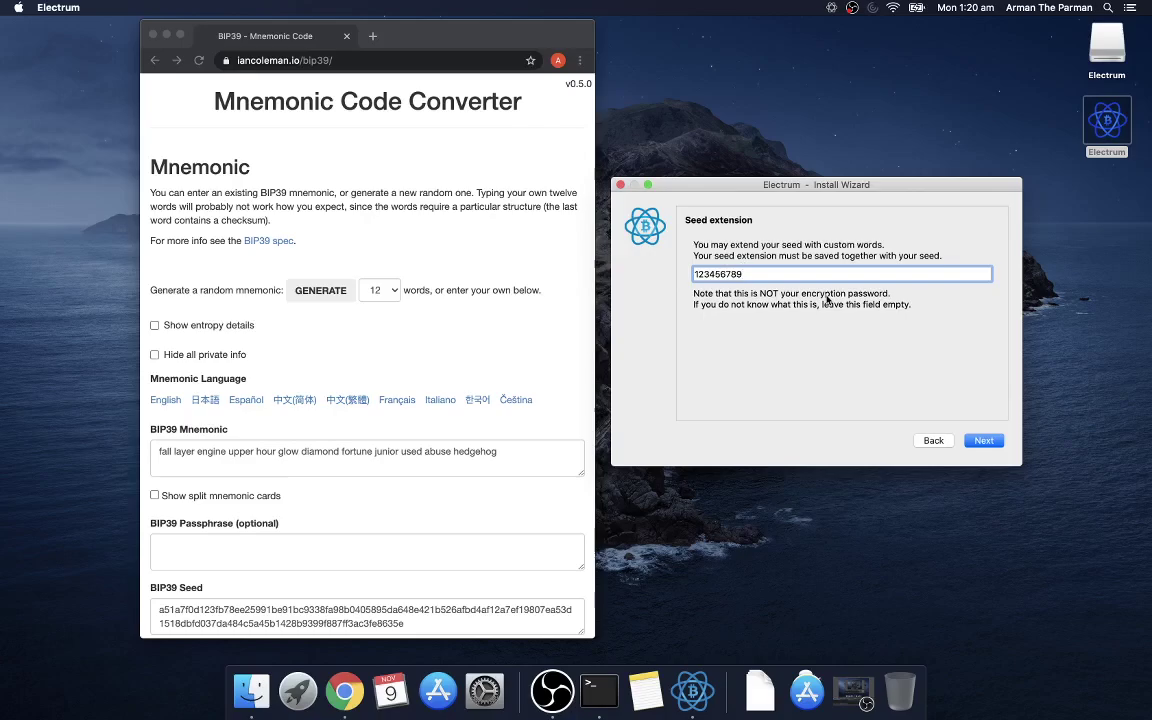
Step: Accept the seed extension and keep native segwit (p2wpkh) on path m/84'/0'/0'
click(984, 441)
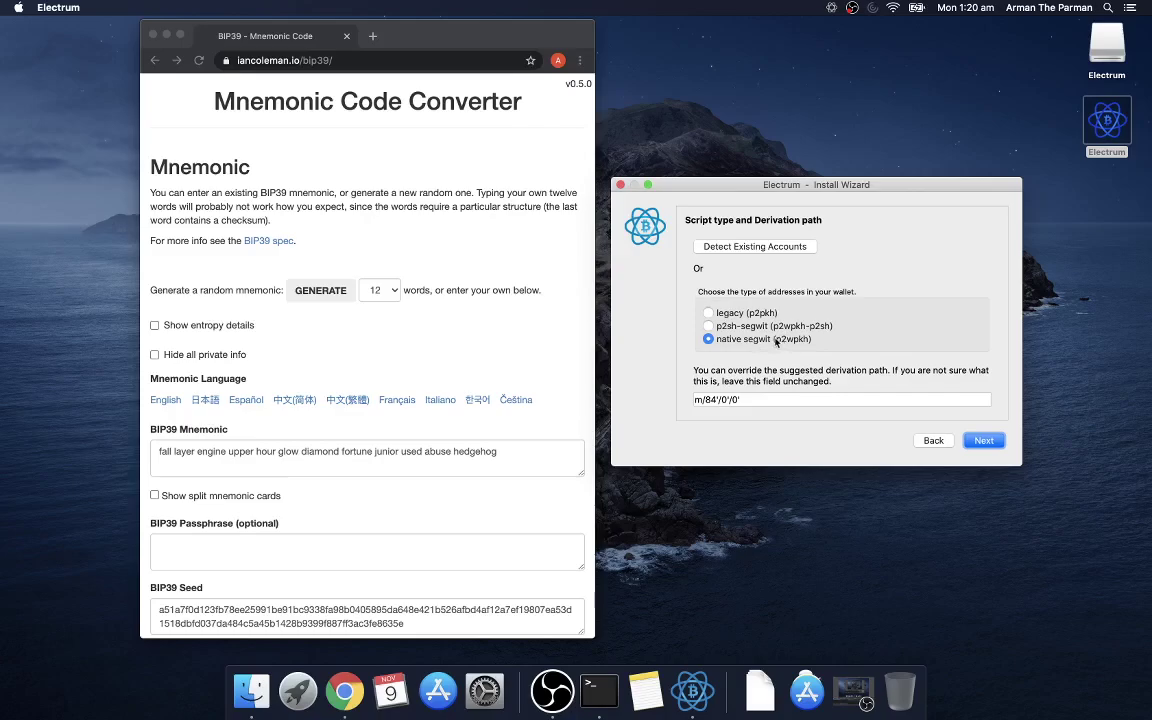
click(984, 440)
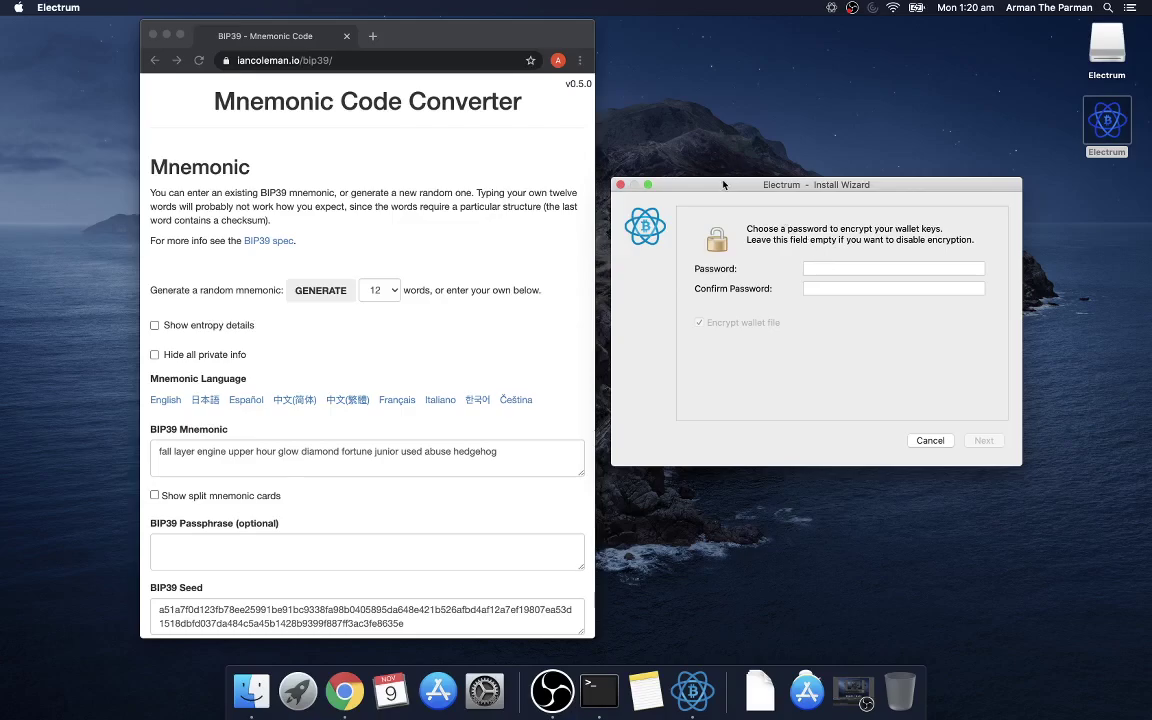
Step: Enter and confirm a wallet password with file encryption on, opening default_wallet
drag(722, 184, 743, 160)
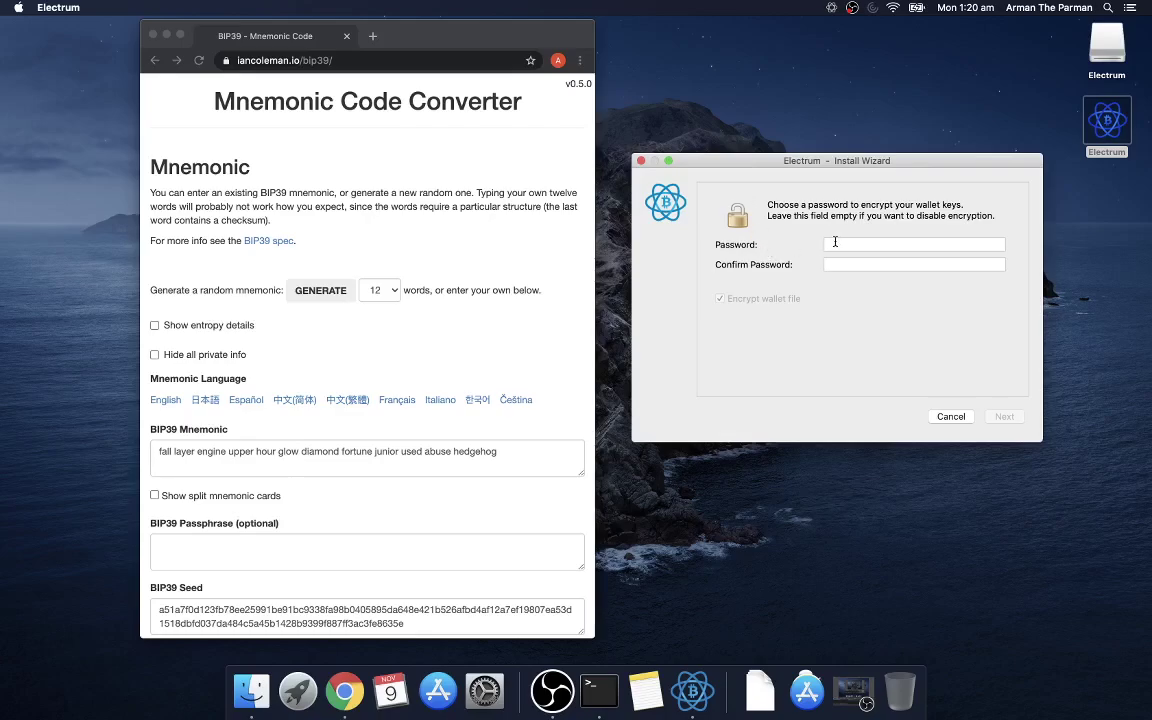
text(a)
click(835, 264)
text(a)
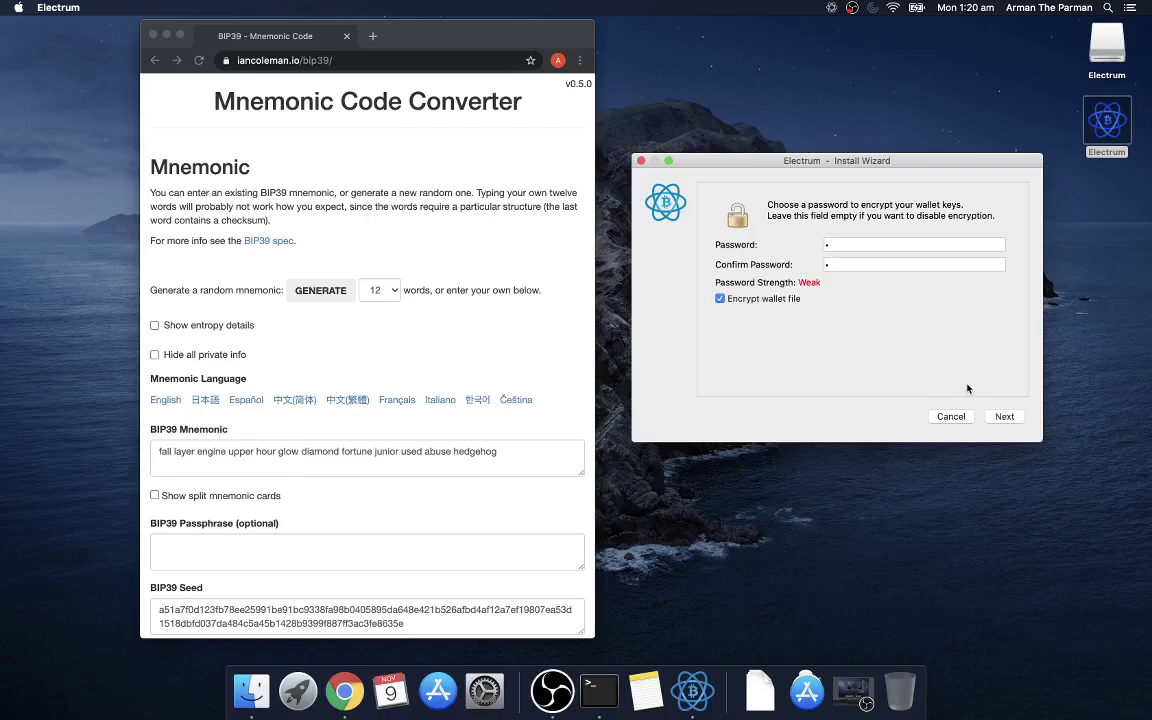
click(1004, 417)
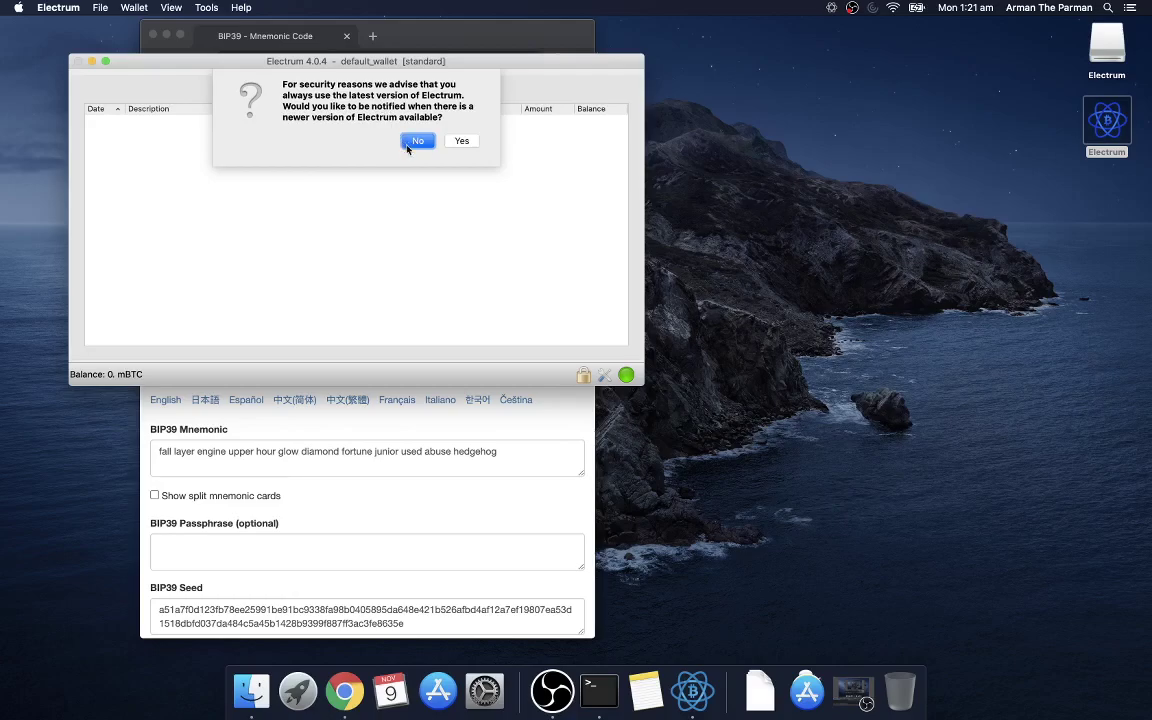
Step: Decline update notifications and close the Mnemonic Code Converter page in Chrome
click(407, 143)
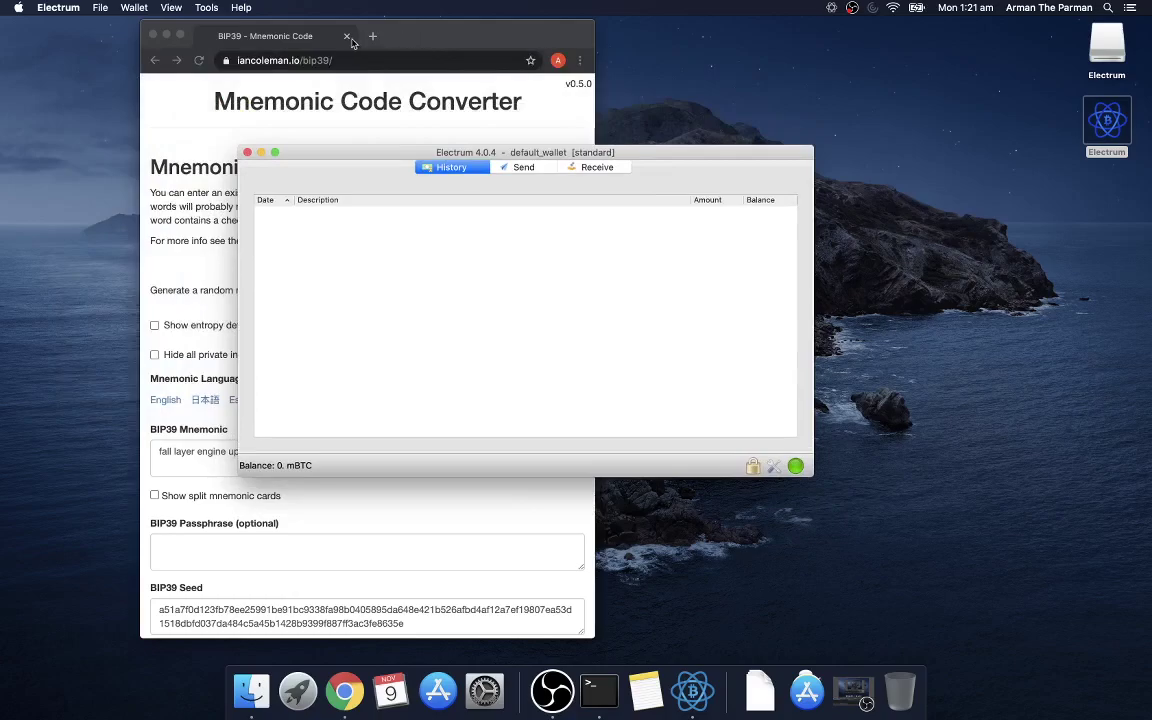
click(318, 38)
key(cmd+w)
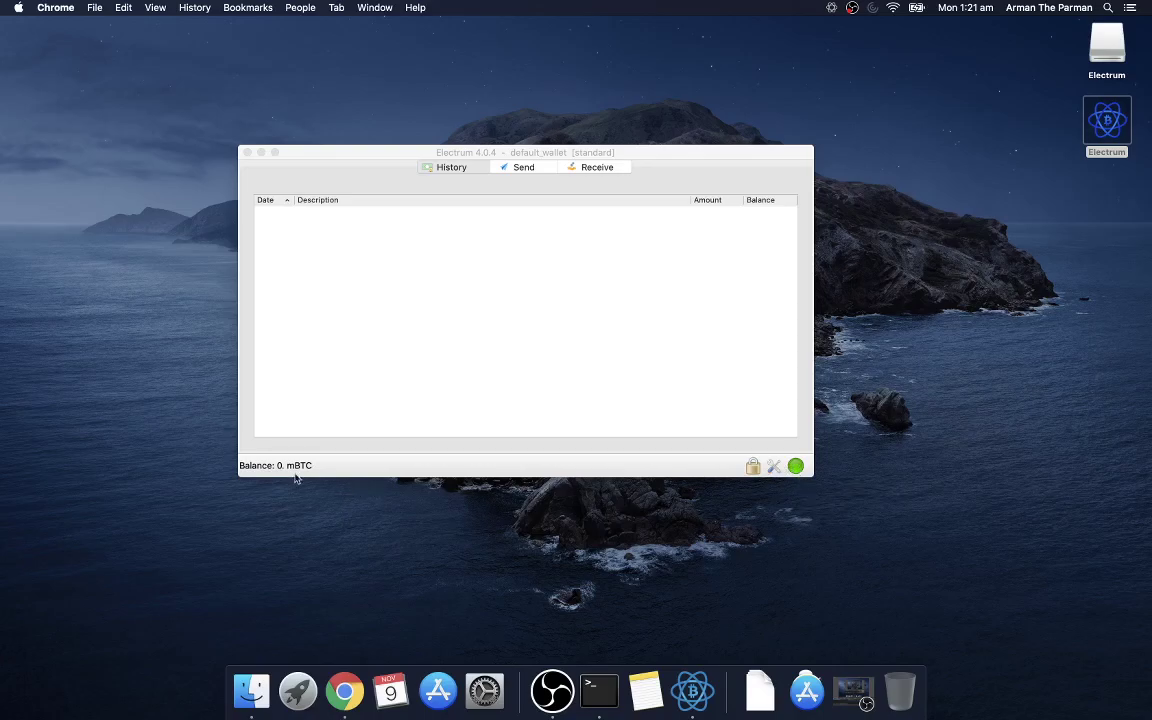
Step: Confirm the server is 192.168.0.150:50002 in network details, then close Electrum
click(796, 466)
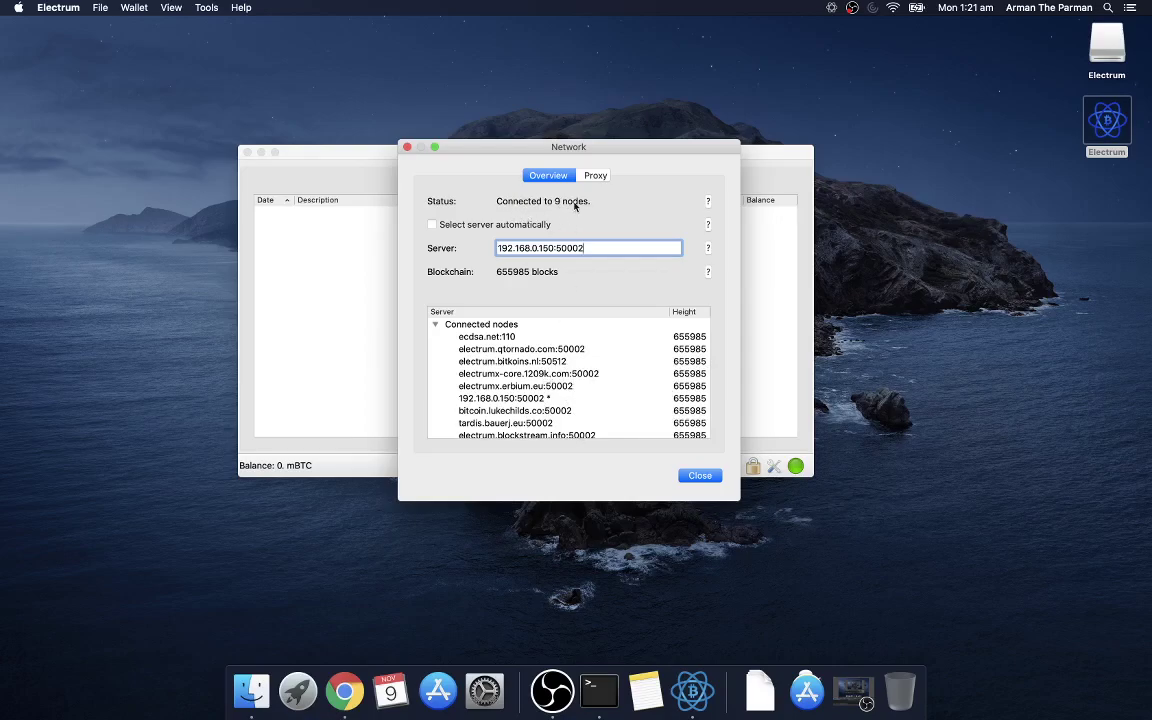
click(697, 476)
click(246, 152)
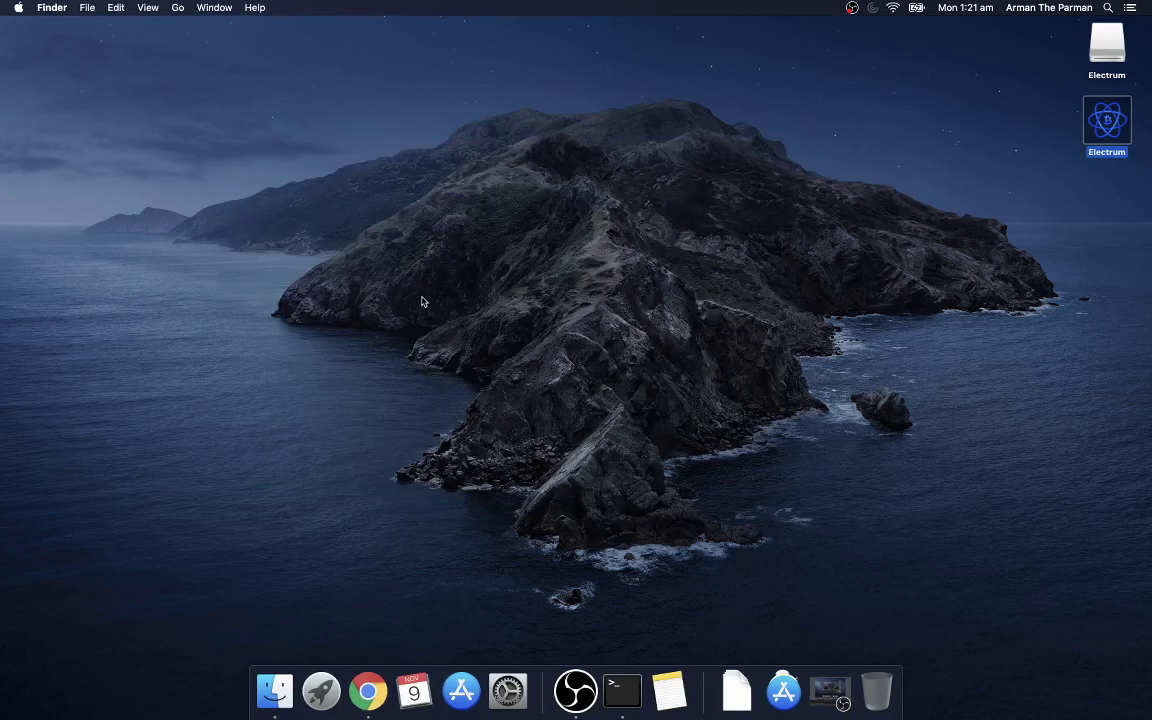
Step: Launch Terminal through Spotlight search
key(super+space)
text(t)
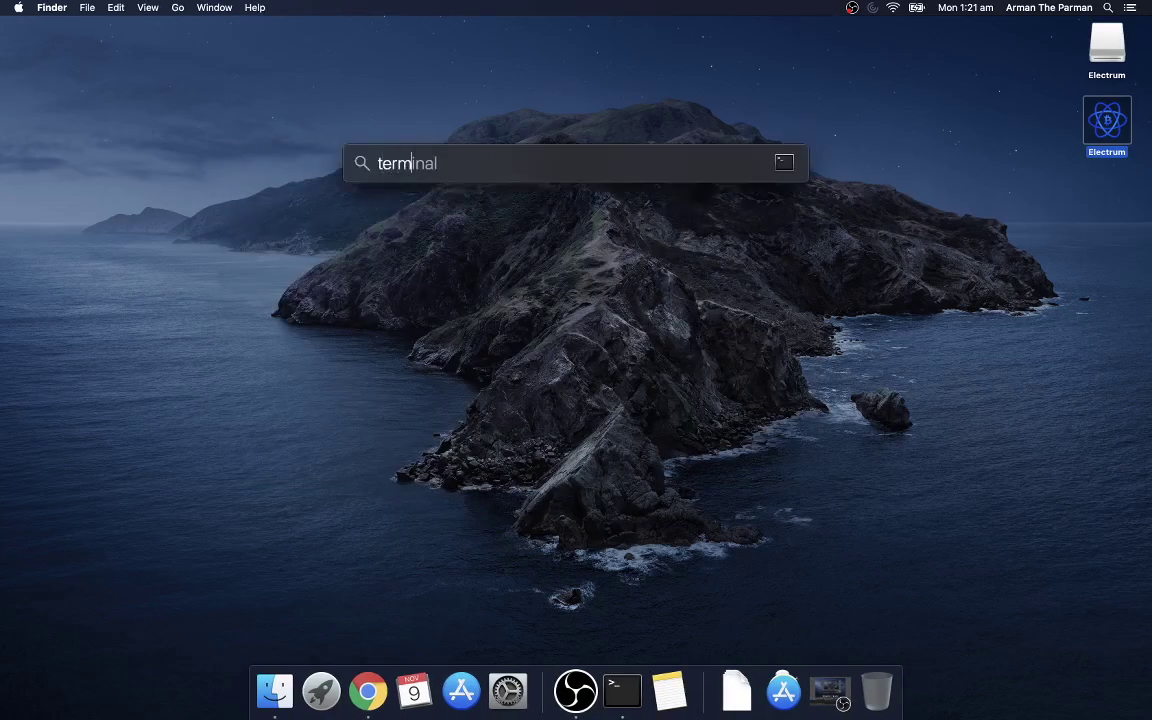
text(inal)
key(Return)
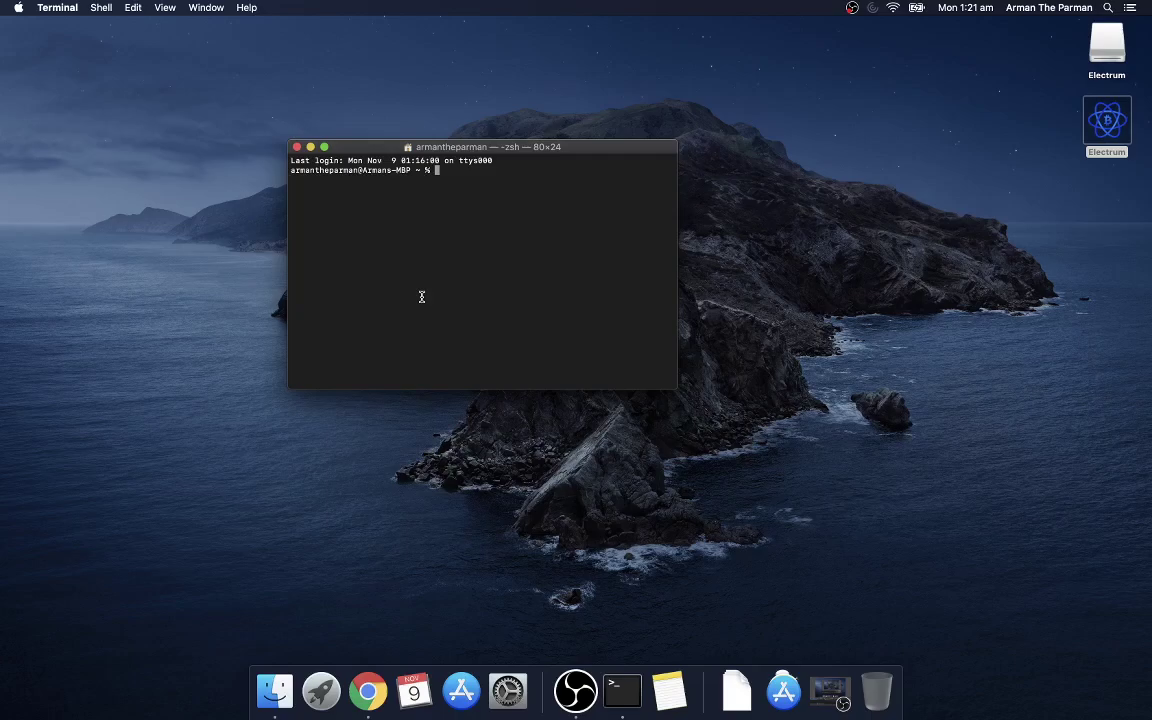
Step: Print the working directory, change into .electrum, and list its files
text(pwd)
key(Return)
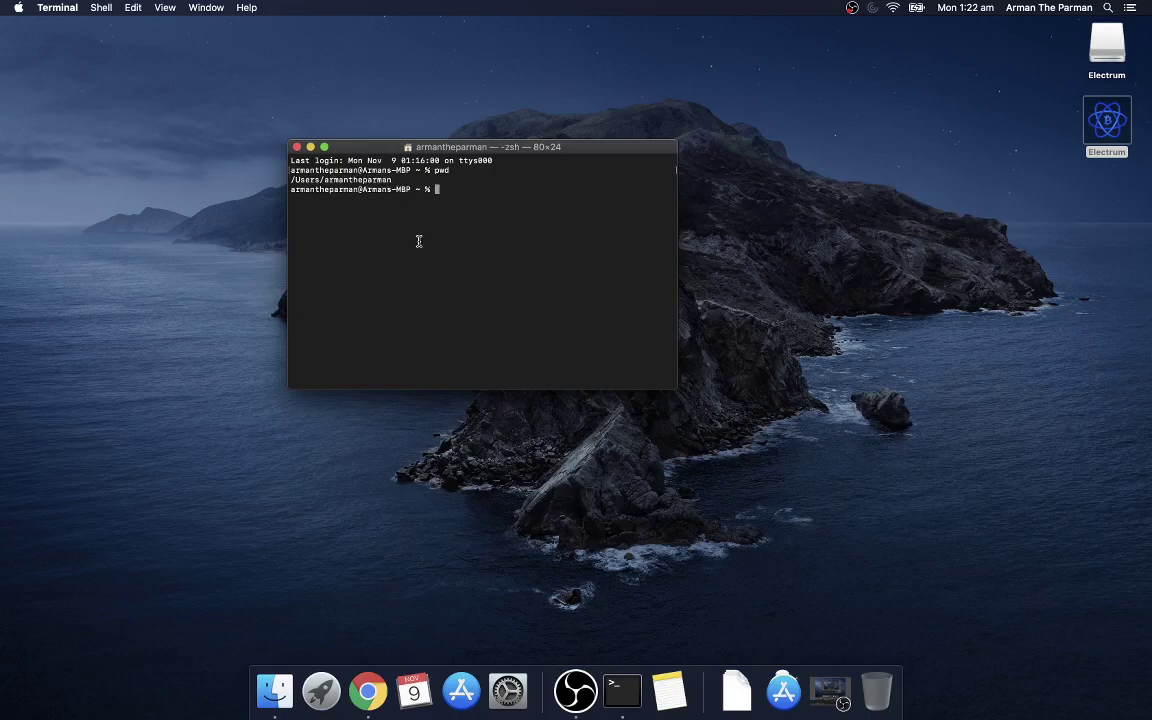
text(cd .e)
key(Tab)
key(Return)
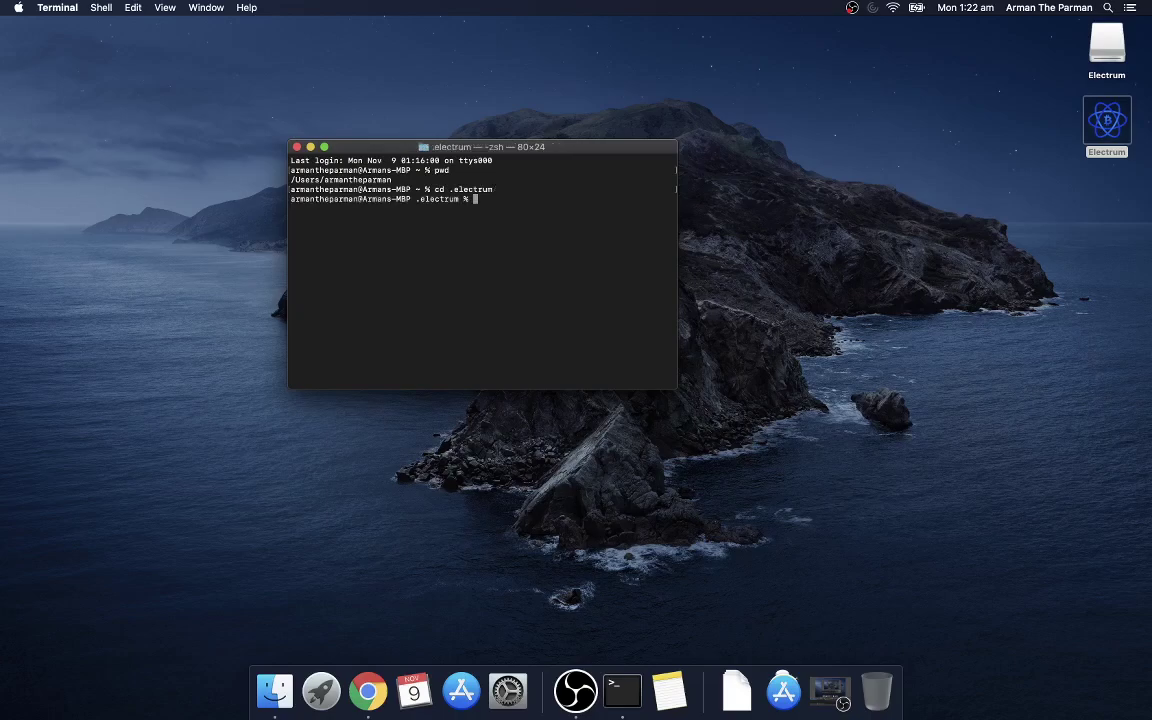
text(ls)
key(Return)
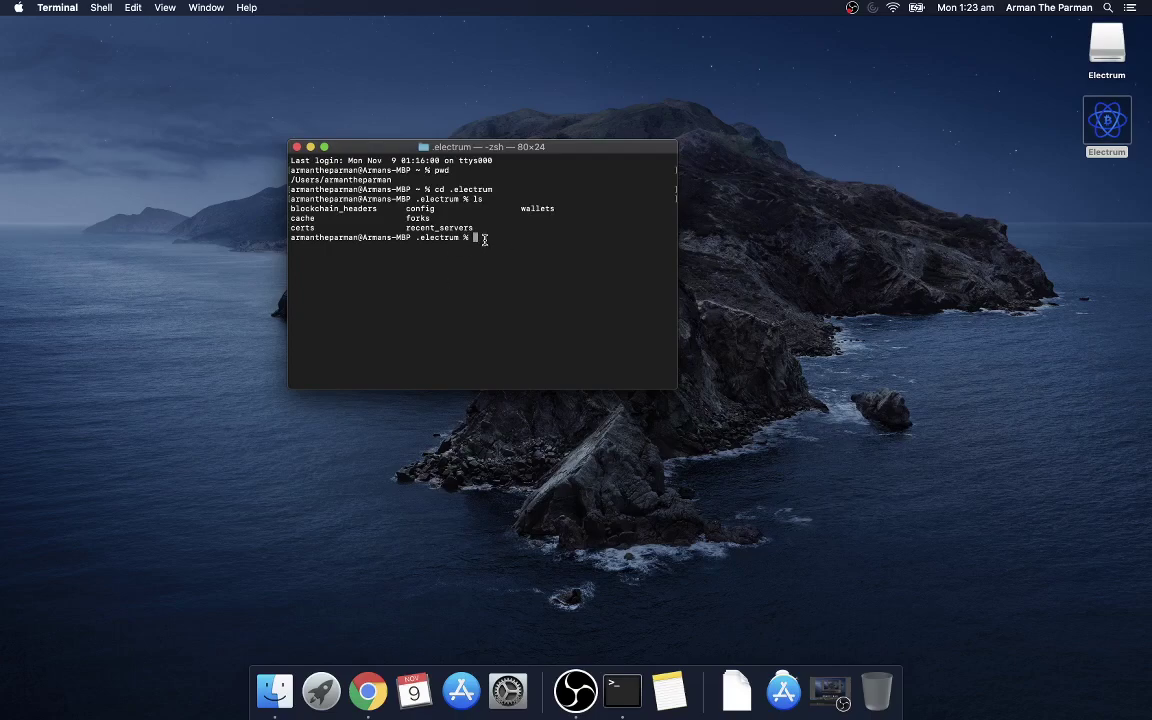
Step: Open the config file in nano and enlarge the Terminal window to 110×31
text(nano config)
key(Return)
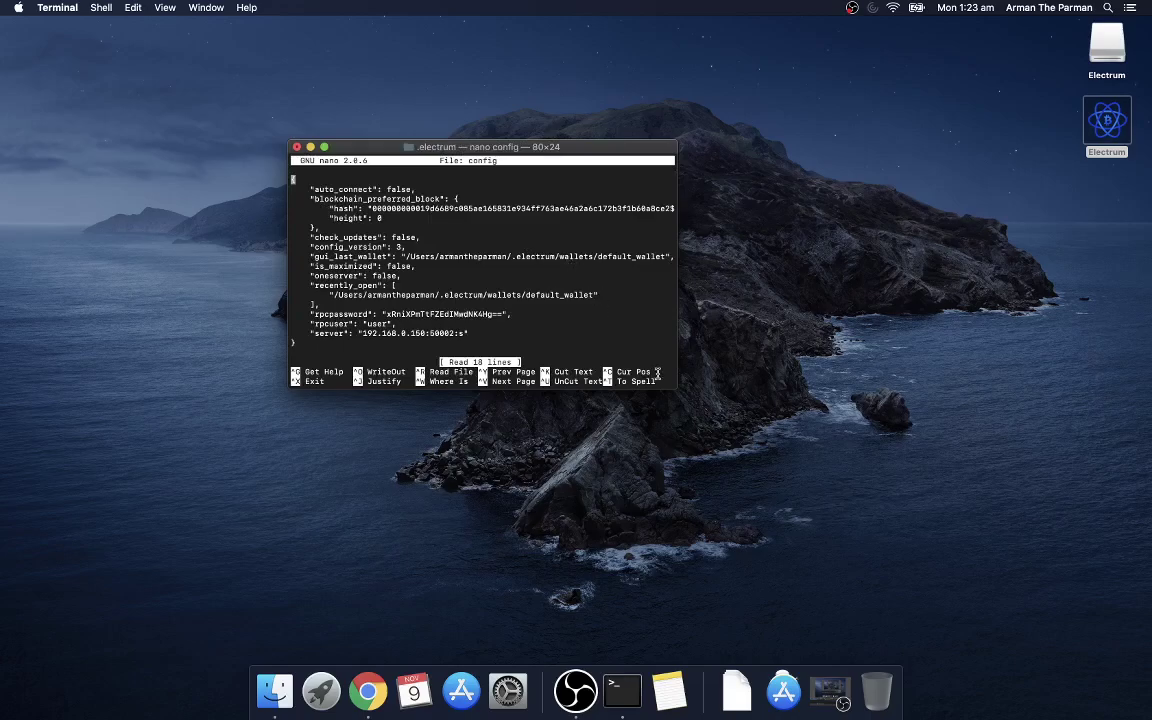
drag(670, 388, 813, 454)
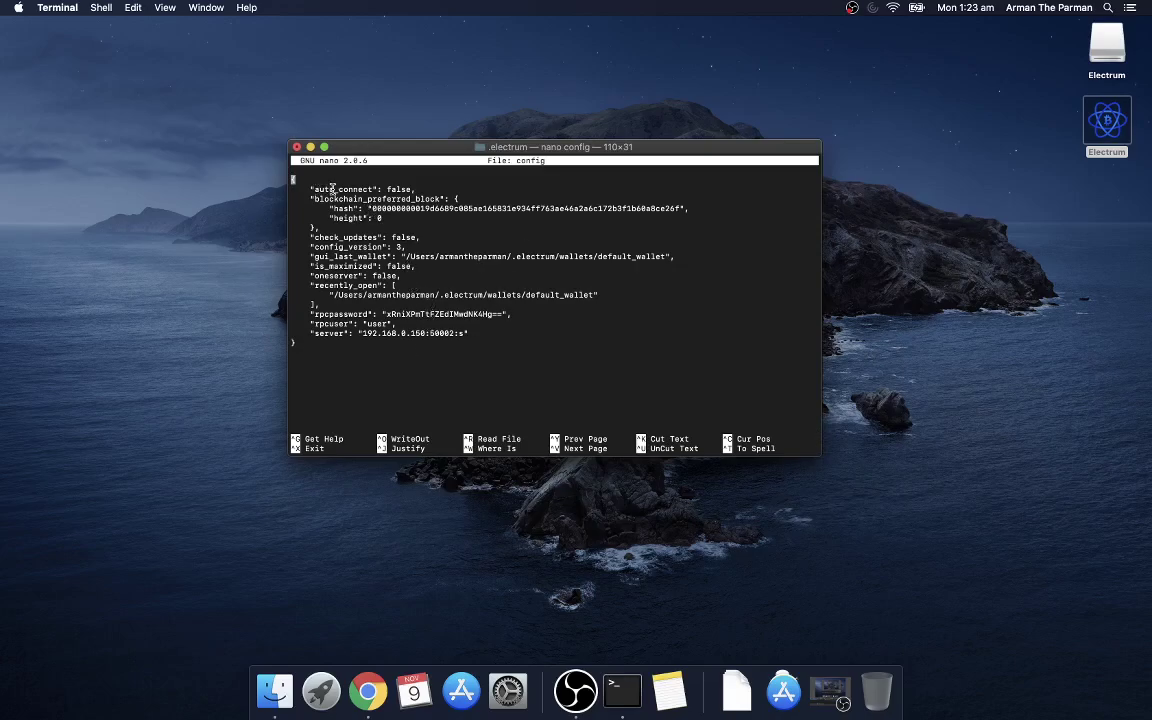
Step: Change the oneserver value from false to true, keeping its trailing comma
key(Down)
Step: Save the edited file under the name config and exit nano
key(Down)
key(Down)
key(Down)
key(Down)
key(Down)
key(Down)
key(Down)
key(Down)
key(Down)
key(End)
key(Left)
key(BackSpace)
key(BackSpace)
key(BackSpace)
key(BackSpace)
key(BackSpace)
text(true)
key(Right)
key(BackSpace)
text(,)
key(Down)
key(Down)
key(Down)
key(Down)
key(Down)
key(Down)
key(Right)
key(Right)
key(Right)
key(Right)
key(ctrl+x)
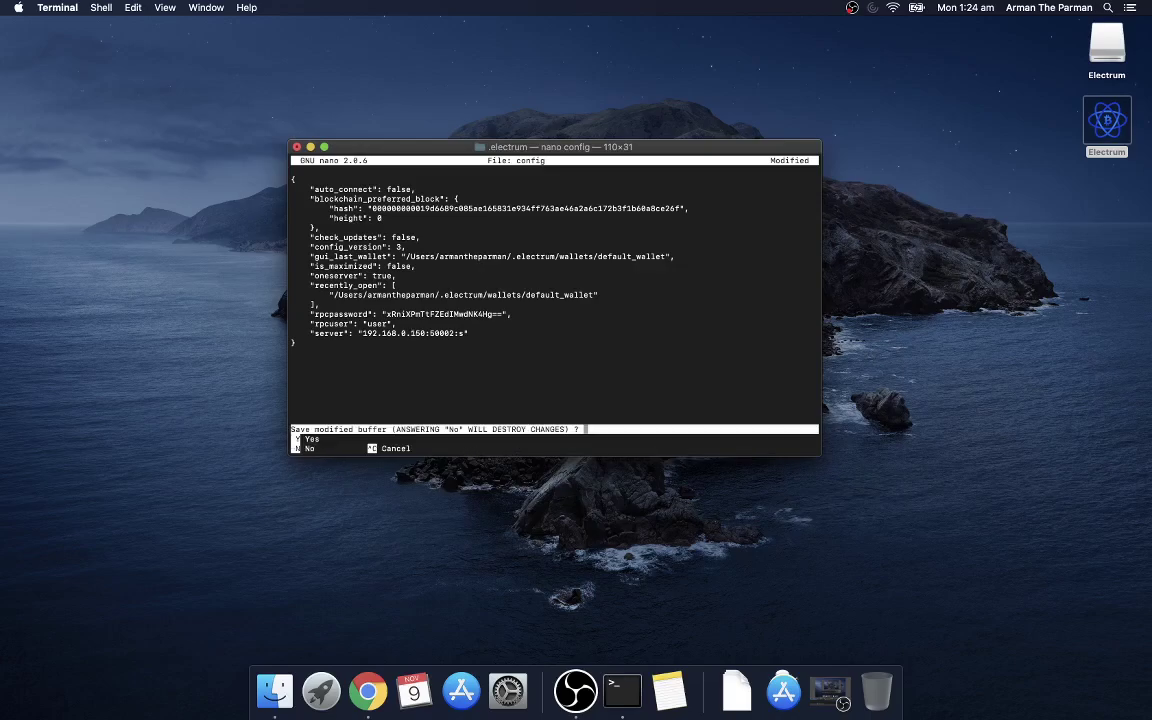
key(y)
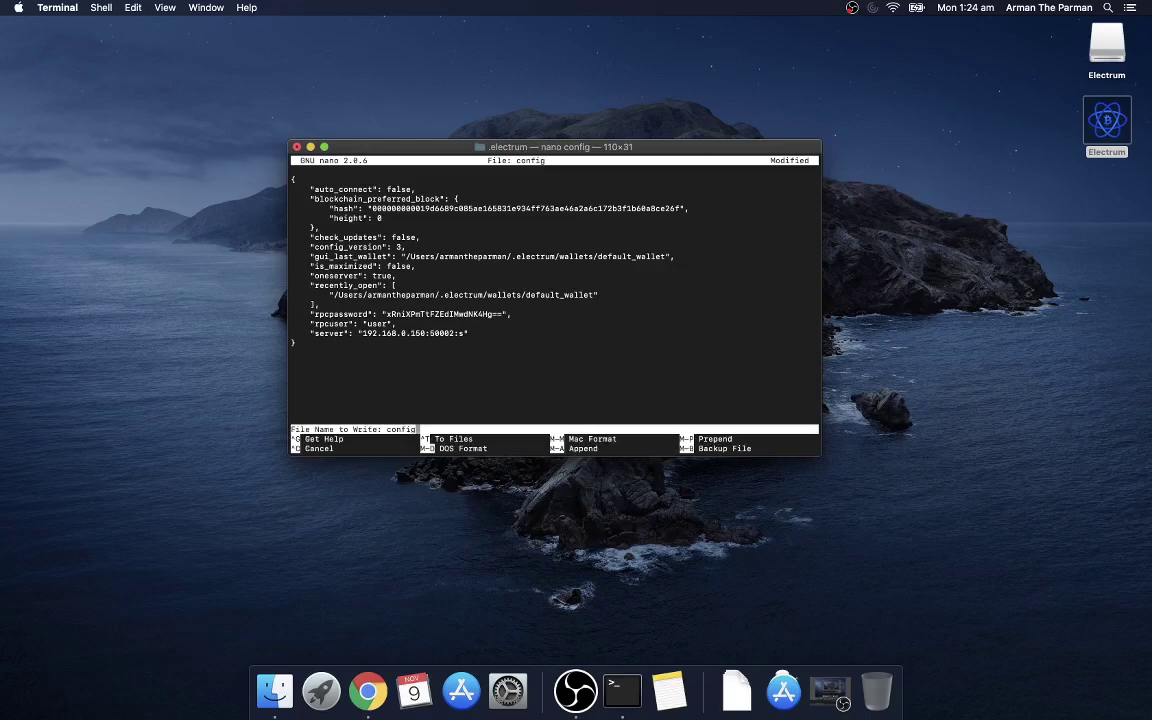
key(Return)
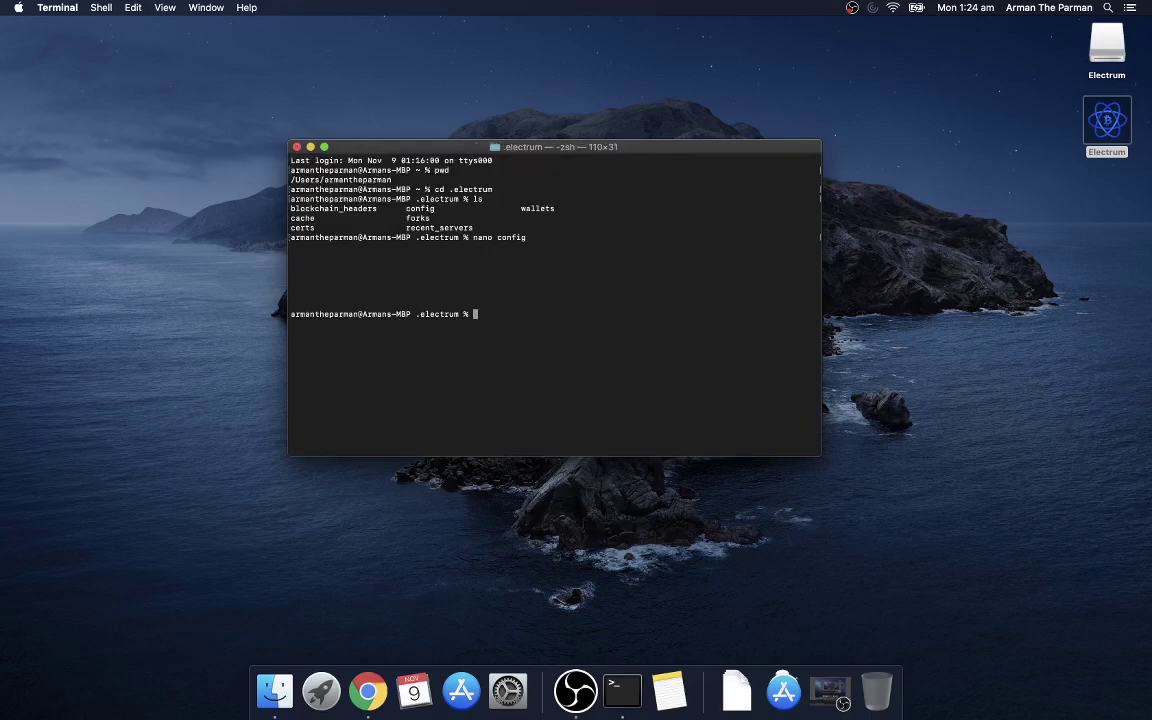
Step: End the shell session with exit and close the Terminal window
text(exit)
key(Return)
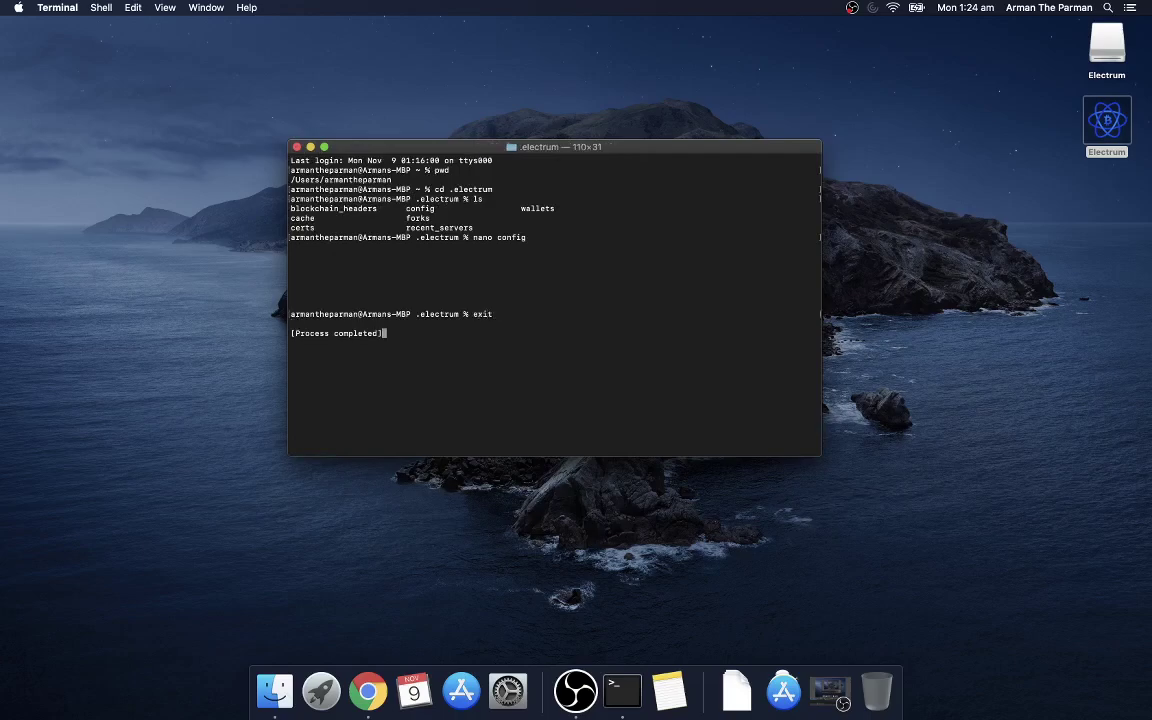
key(super+w)
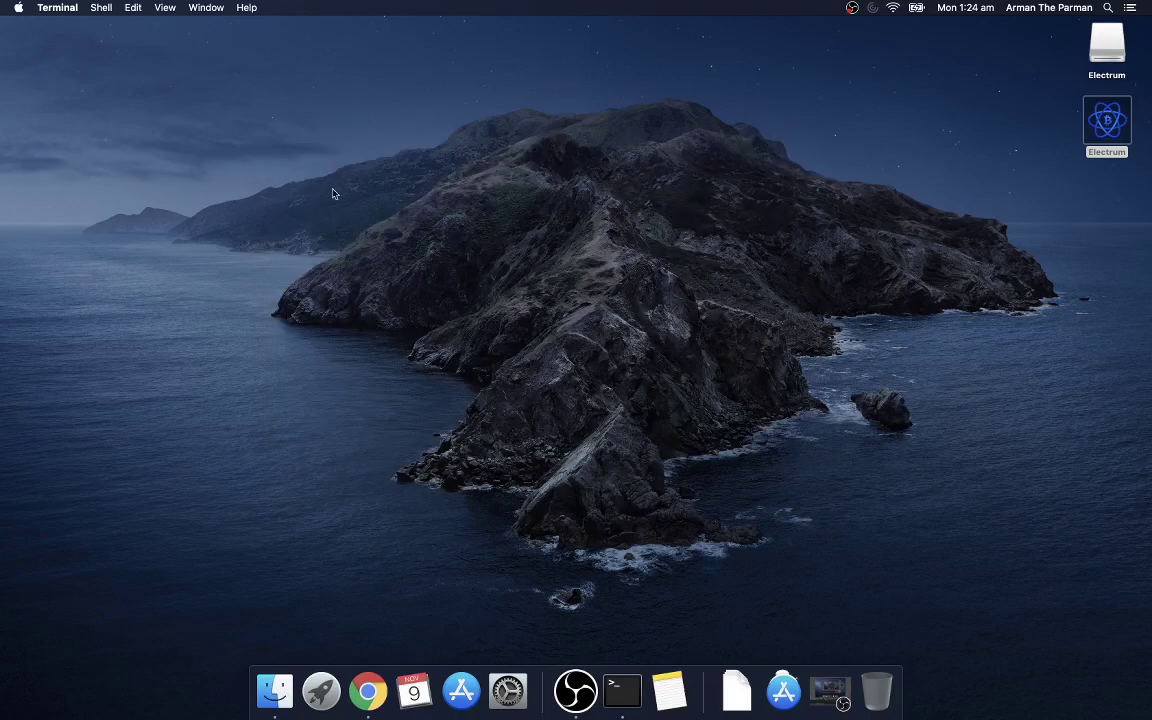
Step: Launch Electrum from the desktop and unlock the wallet with its password
double_click(1103, 126)
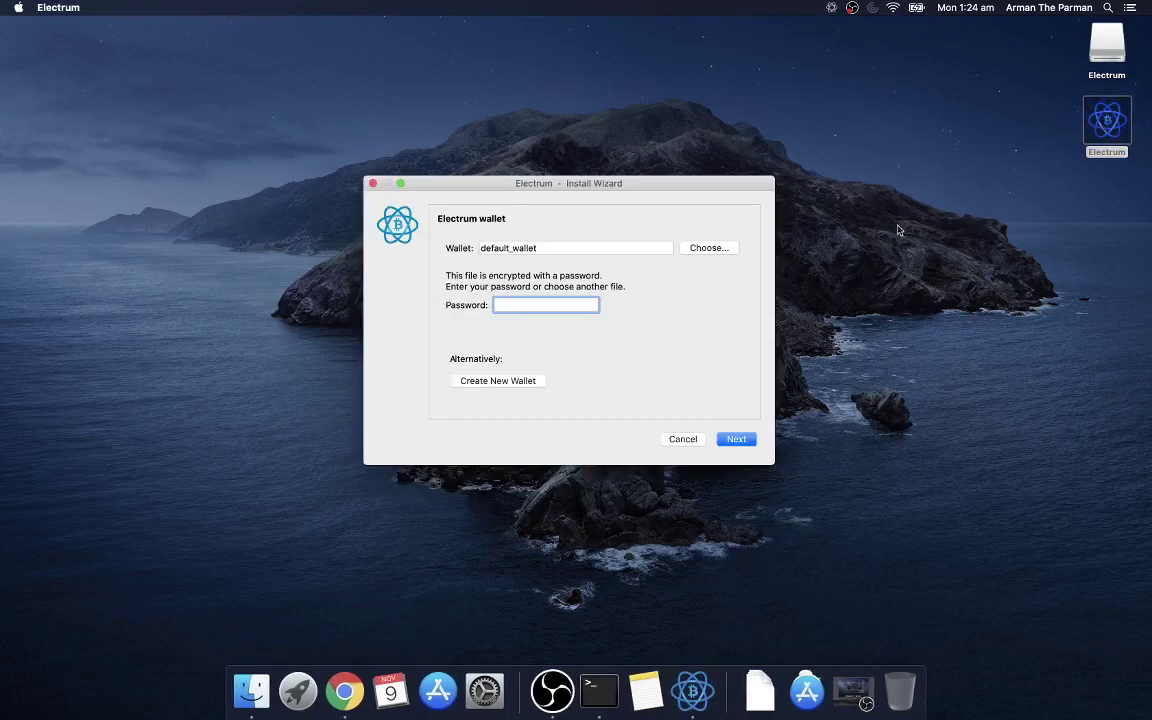
text(a)
click(735, 440)
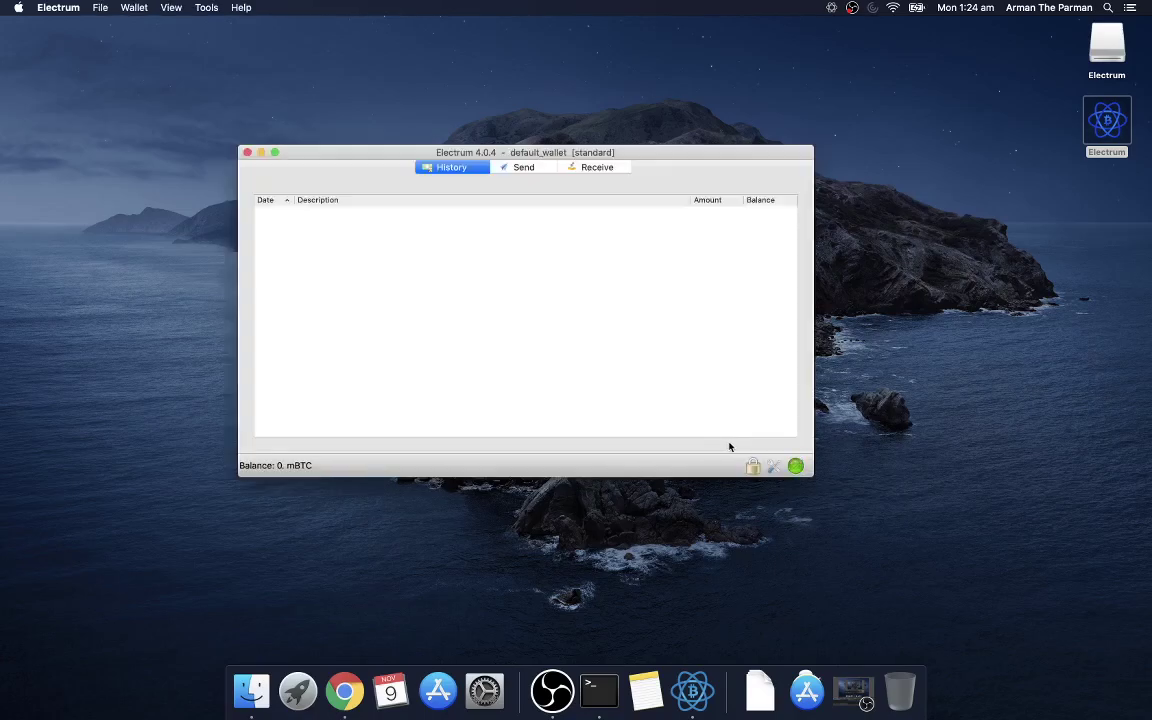
Step: Verify the wallet connects only to 192.168.0.150:50002, then quit Electrum
click(797, 467)
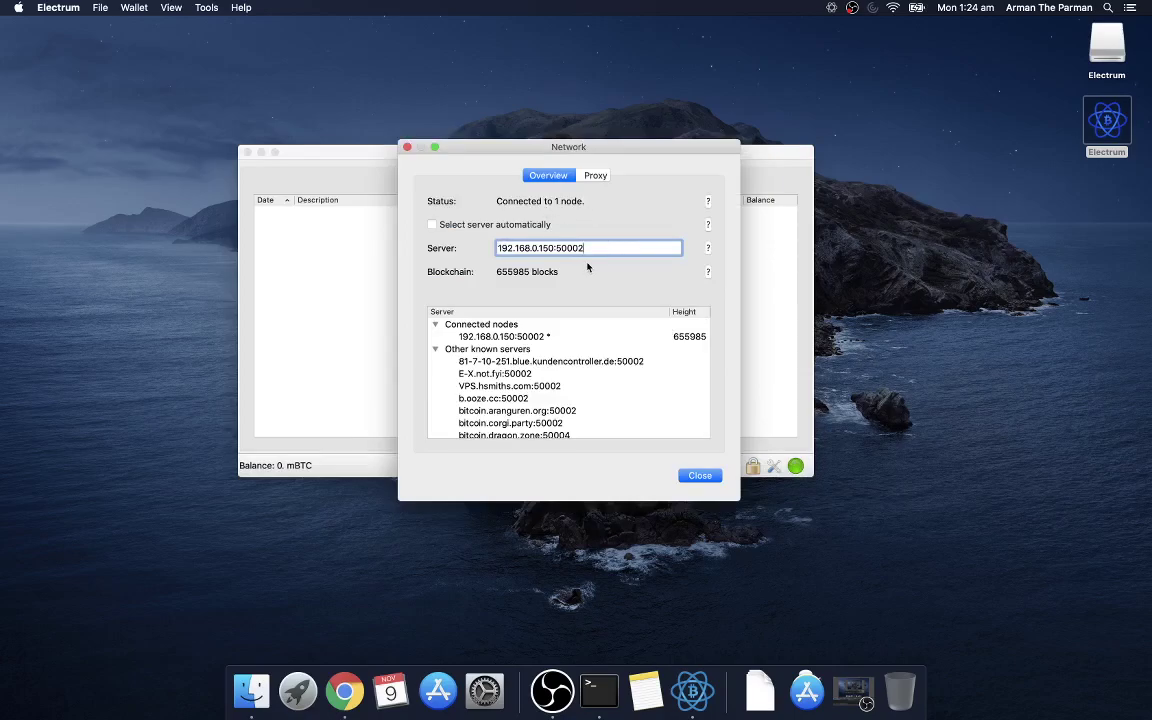
click(699, 475)
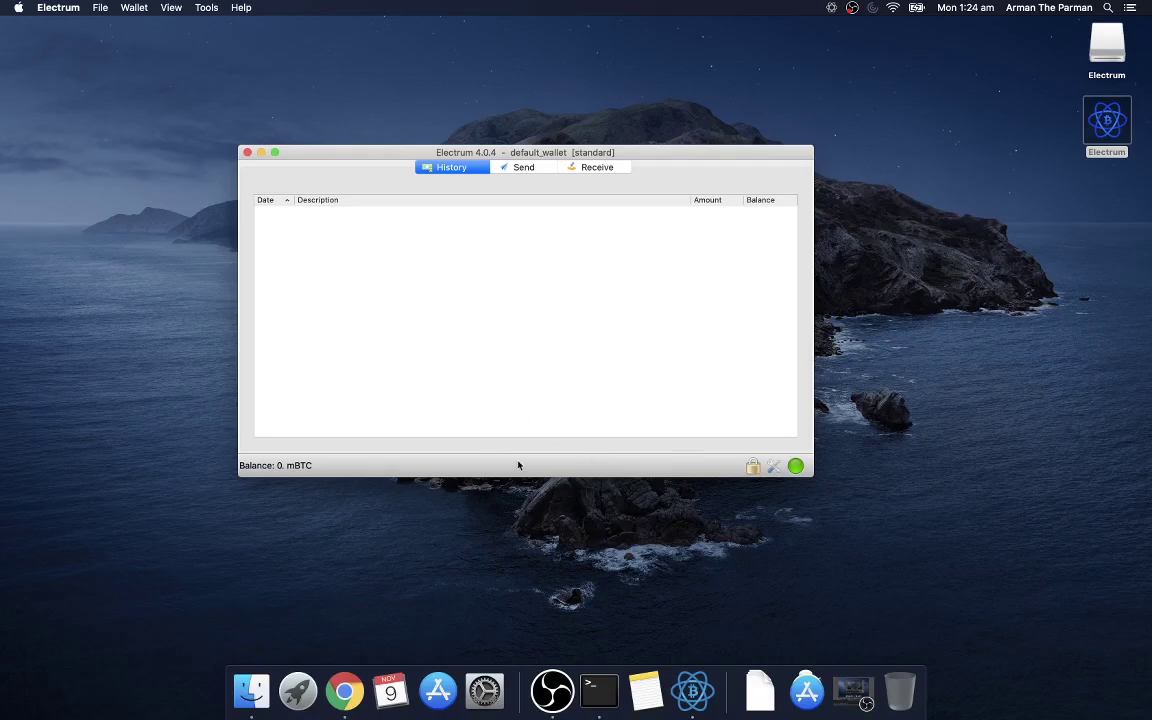
click(248, 153)
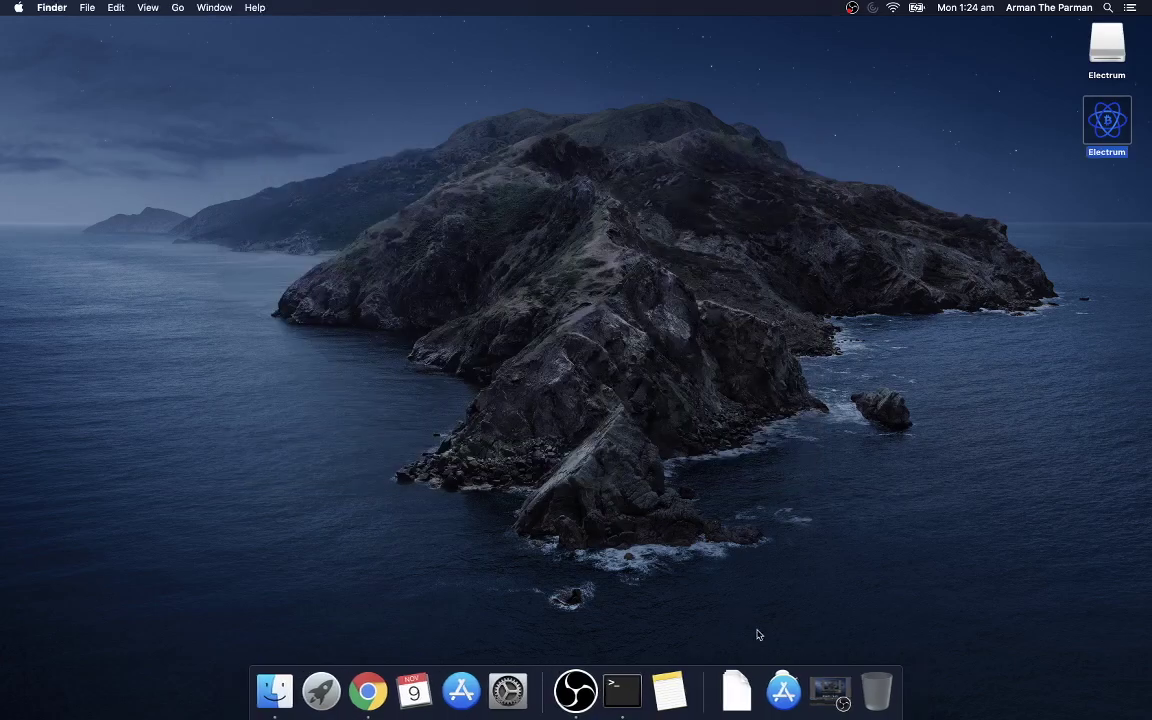